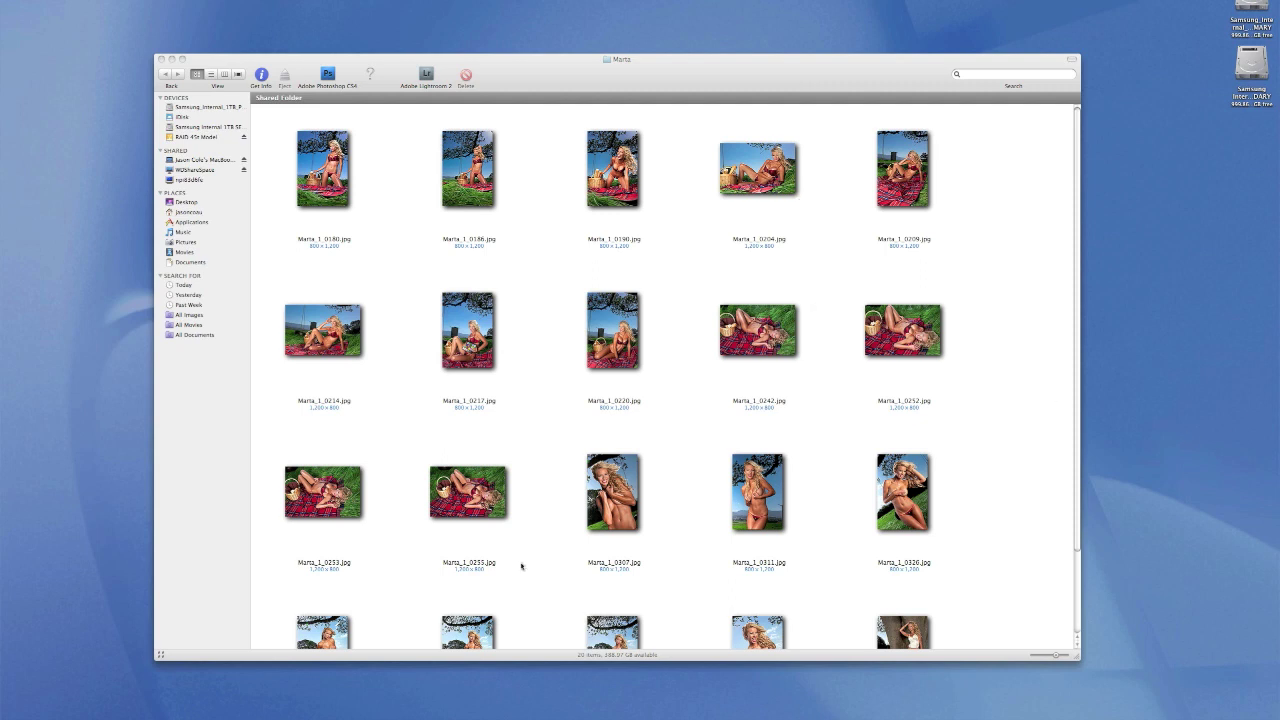
- Open Marta_1_0180.jpg in Photoshop by dropping it onto the Photoshop icon in Finder
{"action": "left_click", "coordinate": [622, 76]}
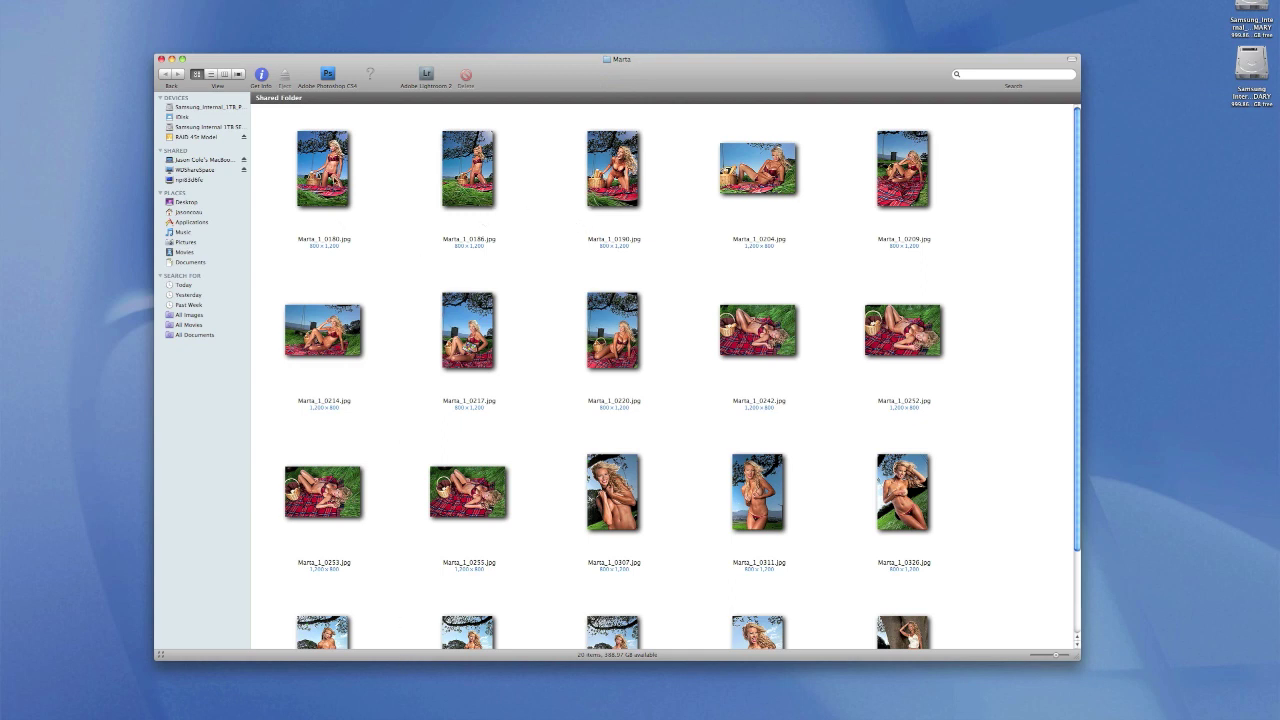
{"action": "left_click_drag", "start_coordinate": [324, 160], "coordinate": [327, 74]}
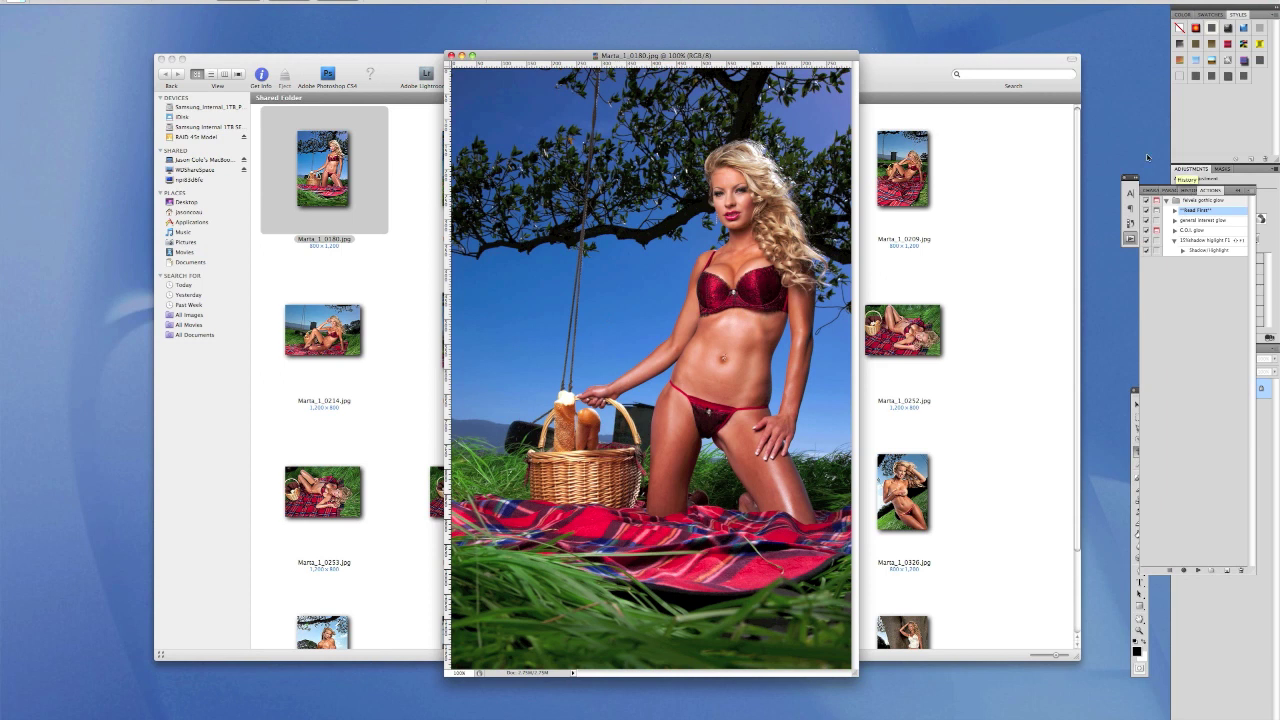
- Create the action 'AC + SHL 15% +S +CL' on Shift+F2 and start recording
{"action": "left_click", "coordinate": [1179, 296]}
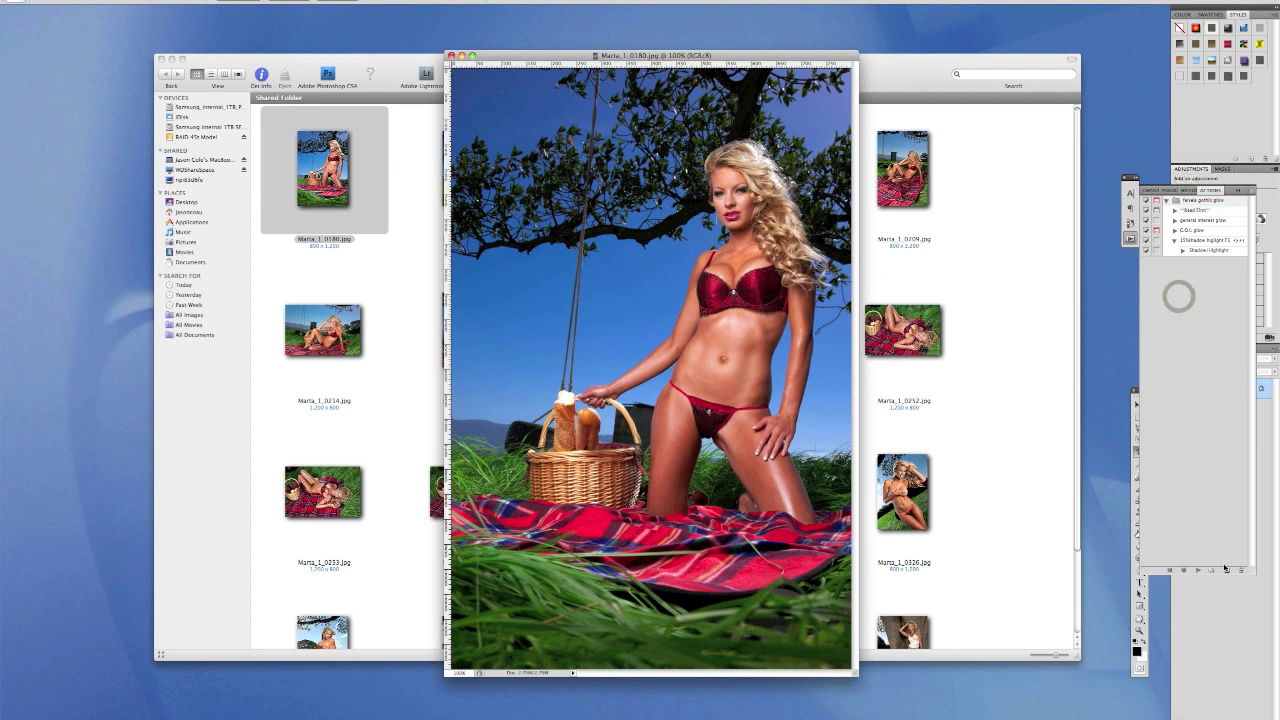
{"action": "left_click", "coordinate": [1227, 572]}
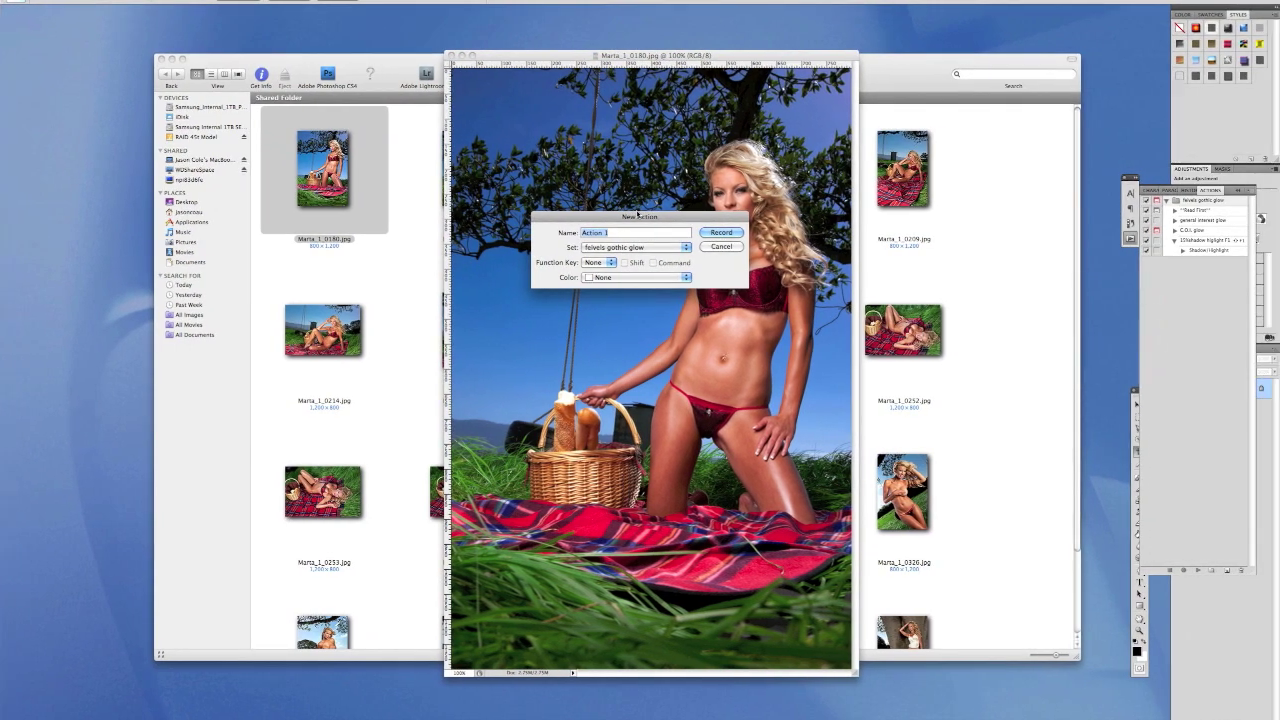
{"action": "type", "text": "AC + S"}
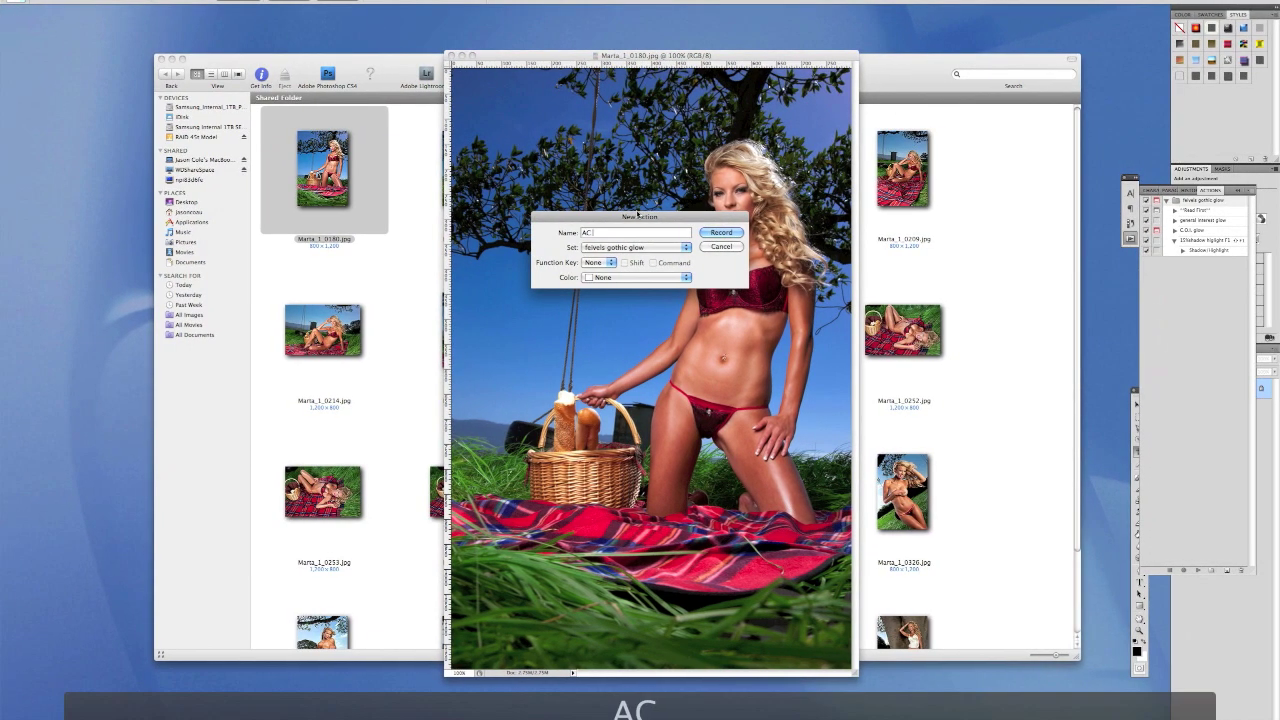
{"action": "type", "text": "H"}
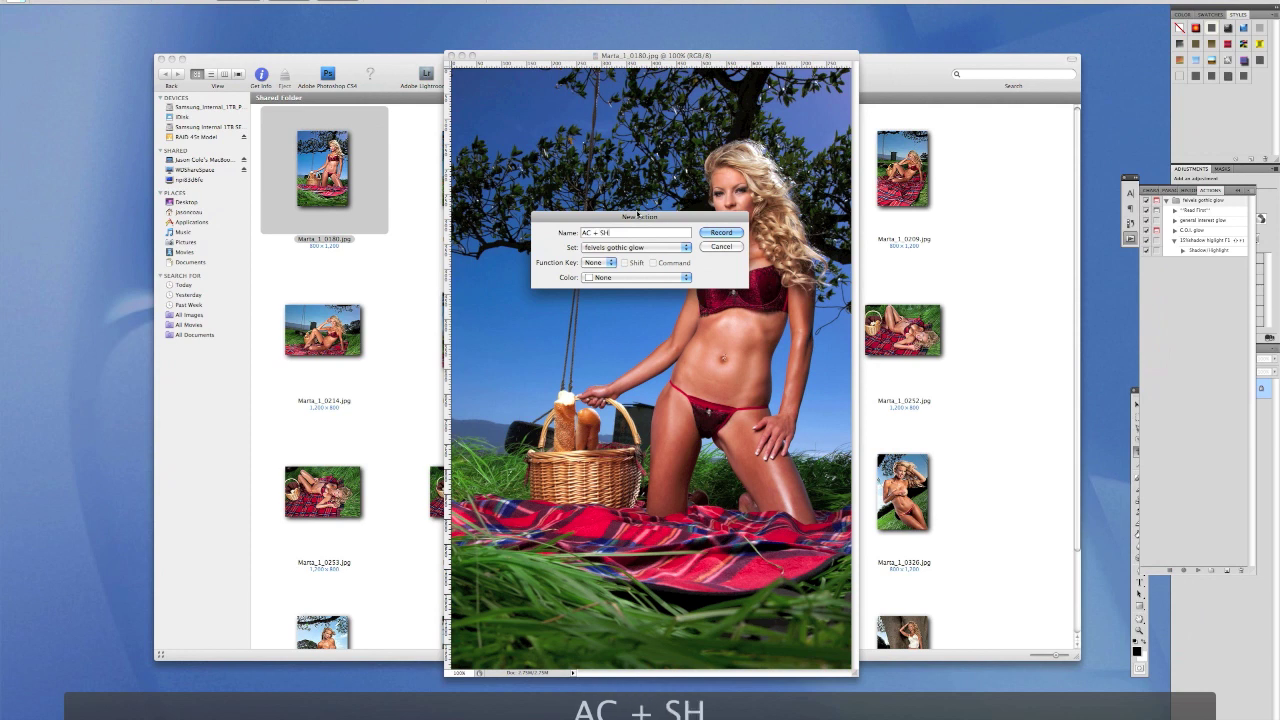
{"action": "type", "text": "I +"}
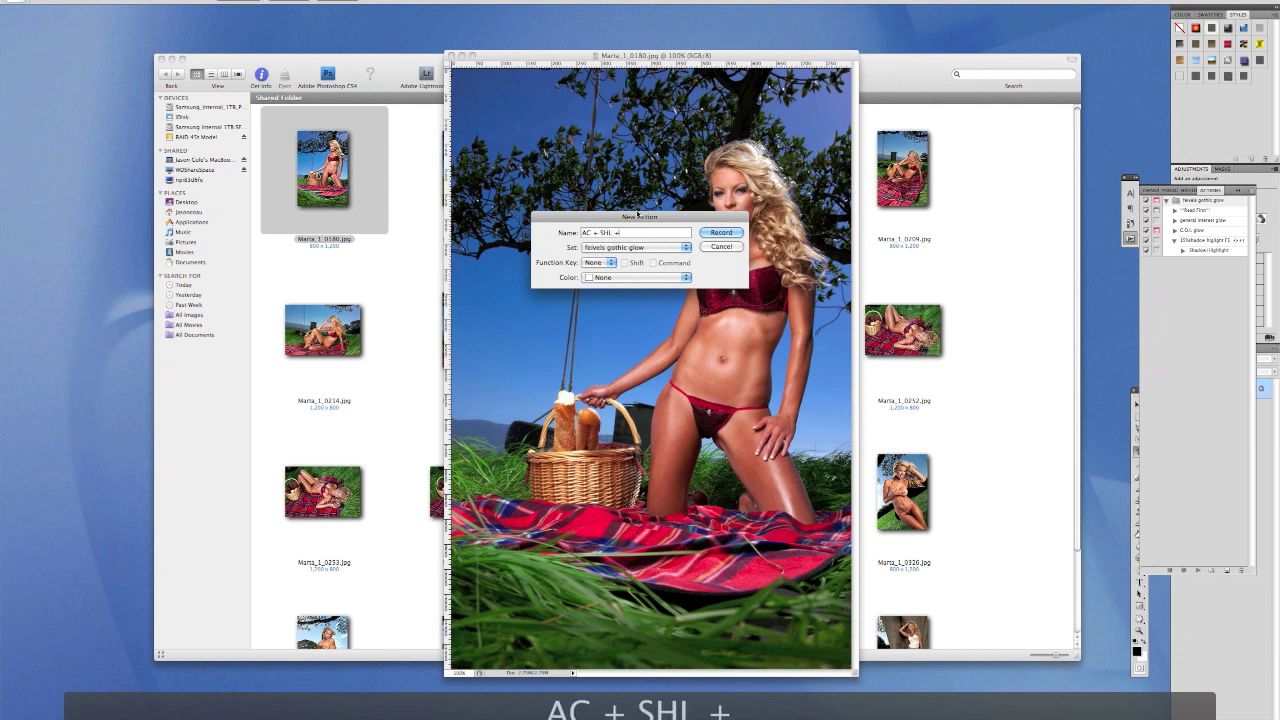
{"action": "type", "text": "S +"}
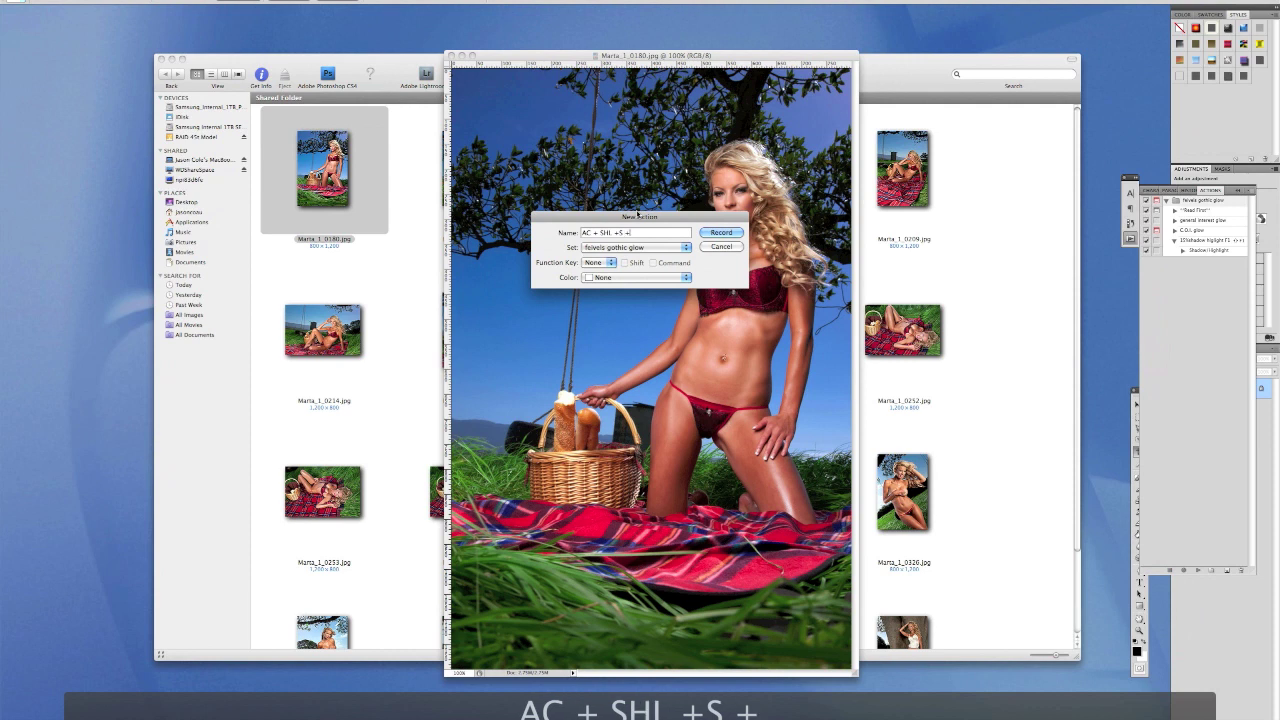
{"action": "type", "text": "CI"}
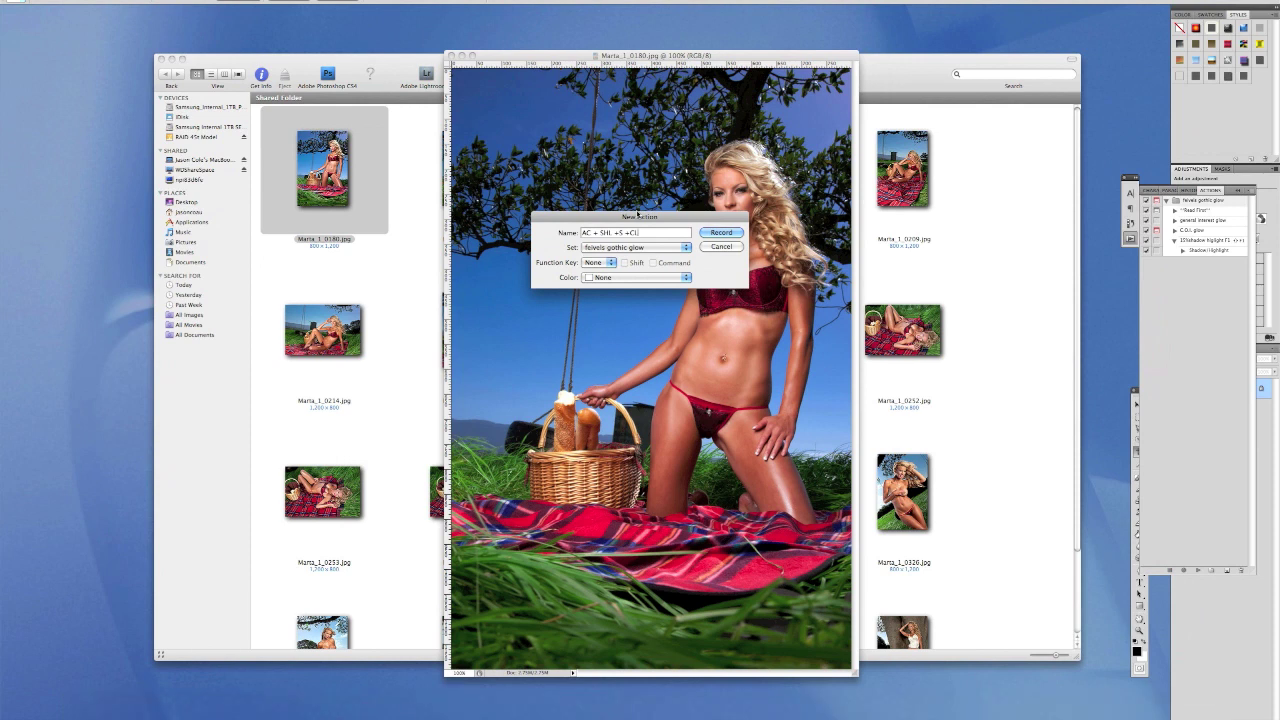
{"action": "key", "text": "Left"}
{"action": "key", "text": "Left"}
{"action": "key", "text": "Left"}
{"action": "key", "text": "Left"}
{"action": "key", "text": "Left"}
{"action": "key", "text": "Left"}
{"action": "key", "text": "Left"}
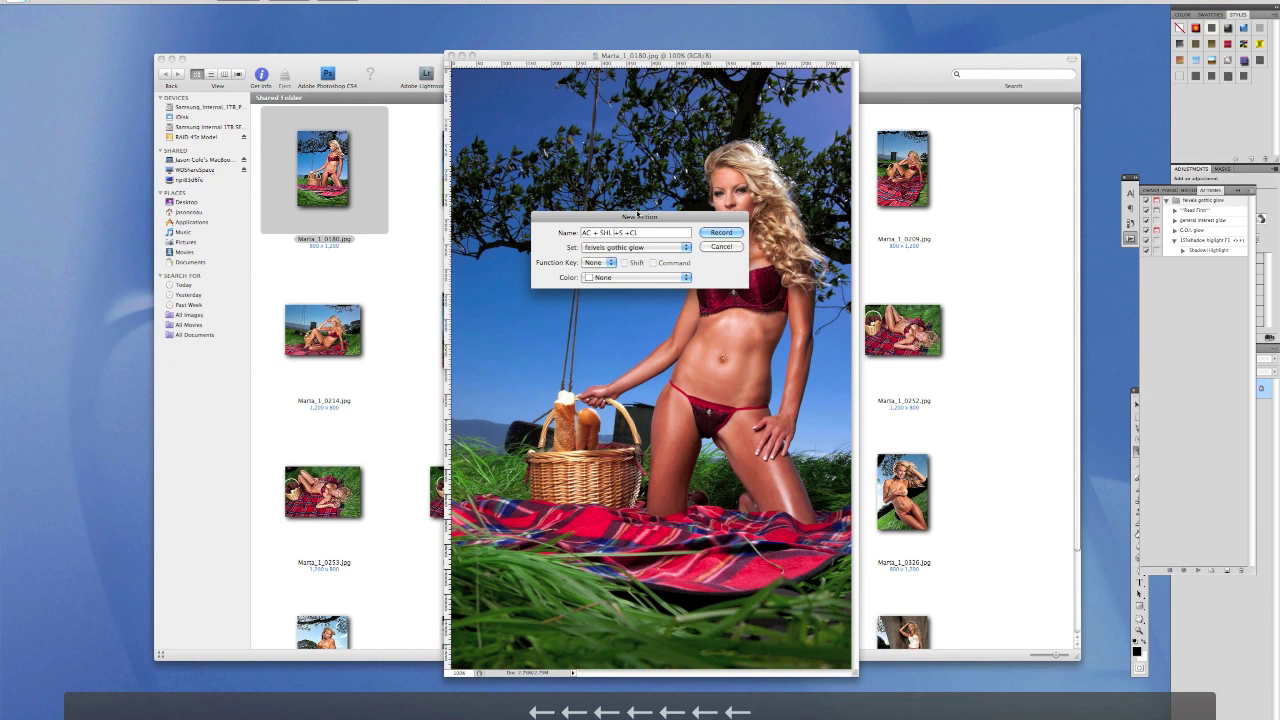
{"action": "type", "text": "15%"}
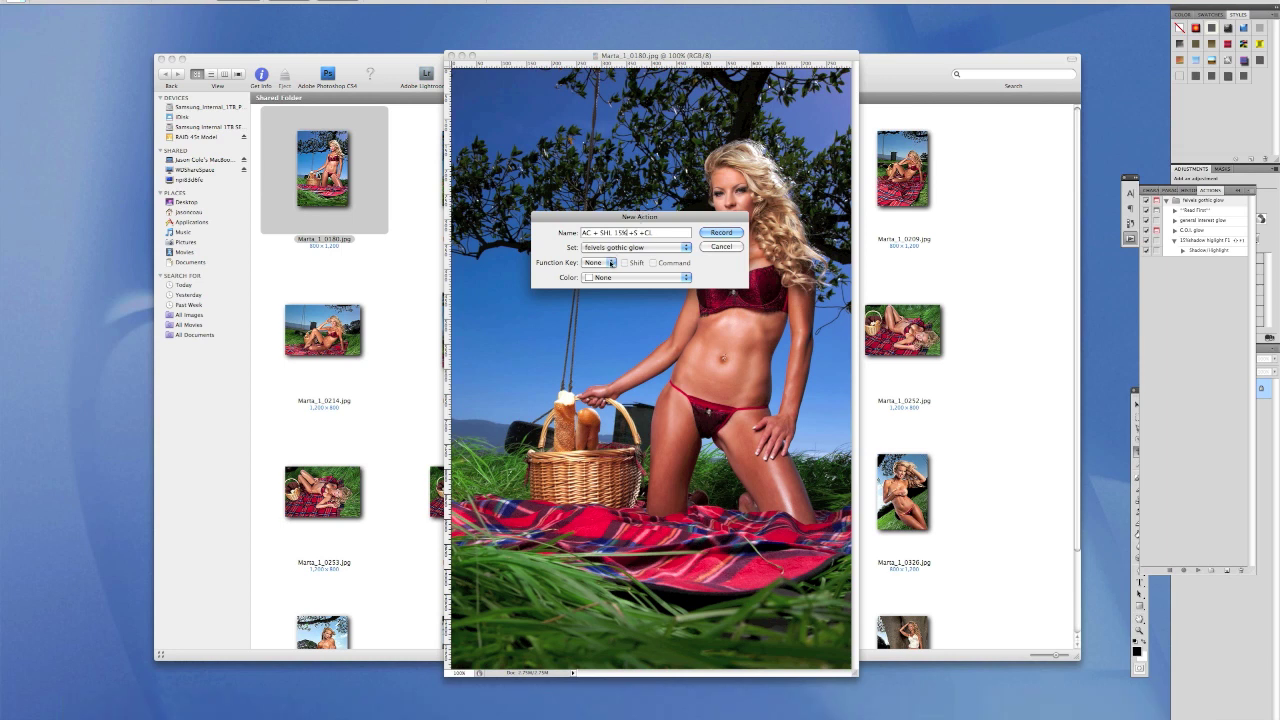
{"action": "left_click", "coordinate": [610, 262]}
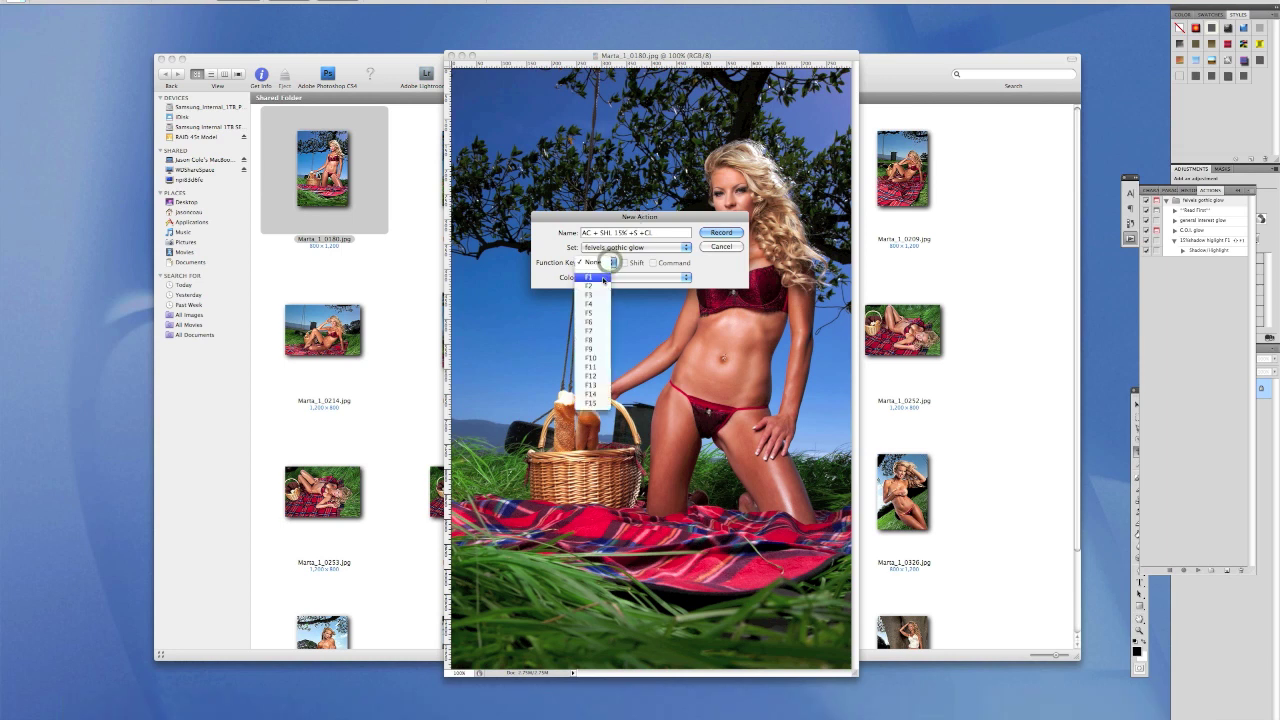
{"action": "left_click", "coordinate": [603, 286]}
{"action": "left_click", "coordinate": [624, 262]}
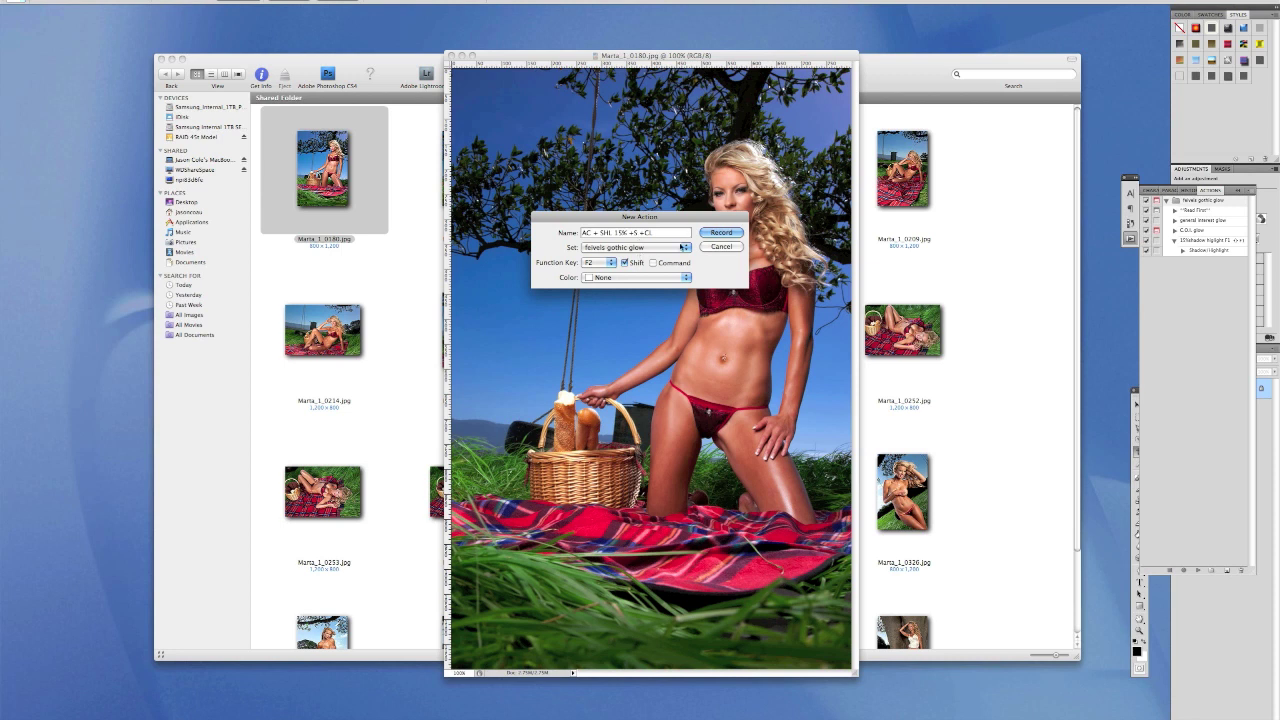
{"action": "left_click", "coordinate": [720, 233]}
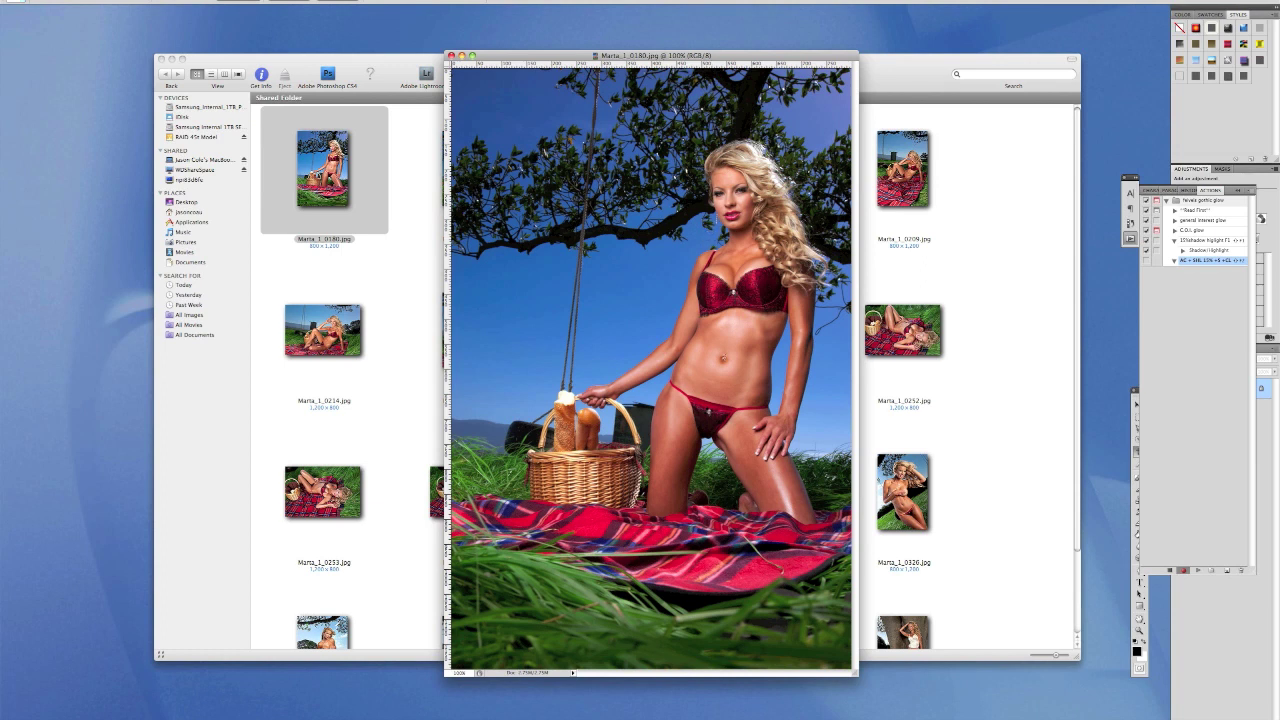
- Apply Auto Contrast, then Shadow/Highlight with 15% amount, 15% tonal width, 30 px radius
{"action": "left_click", "coordinate": [125, 2]}
{"action": "left_click", "coordinate": [140, 14]}
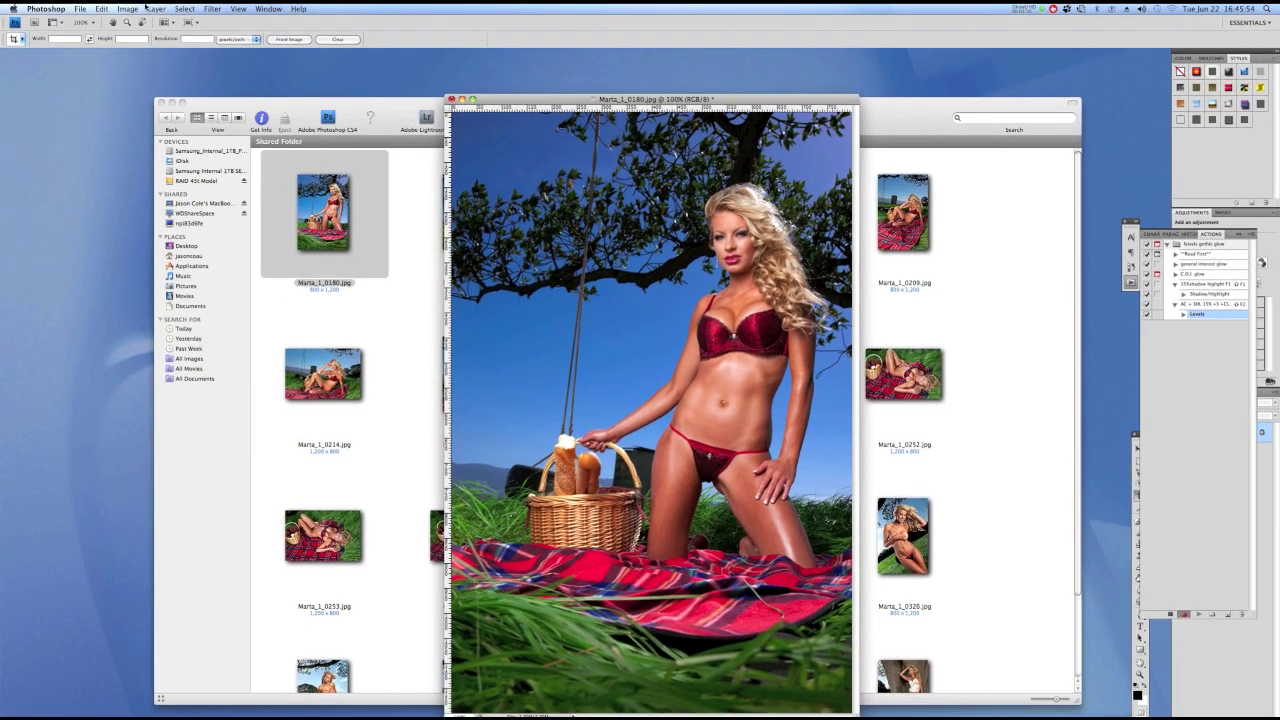
{"action": "left_click", "coordinate": [130, 8]}
{"action": "mouse_move", "coordinate": [165, 36]}
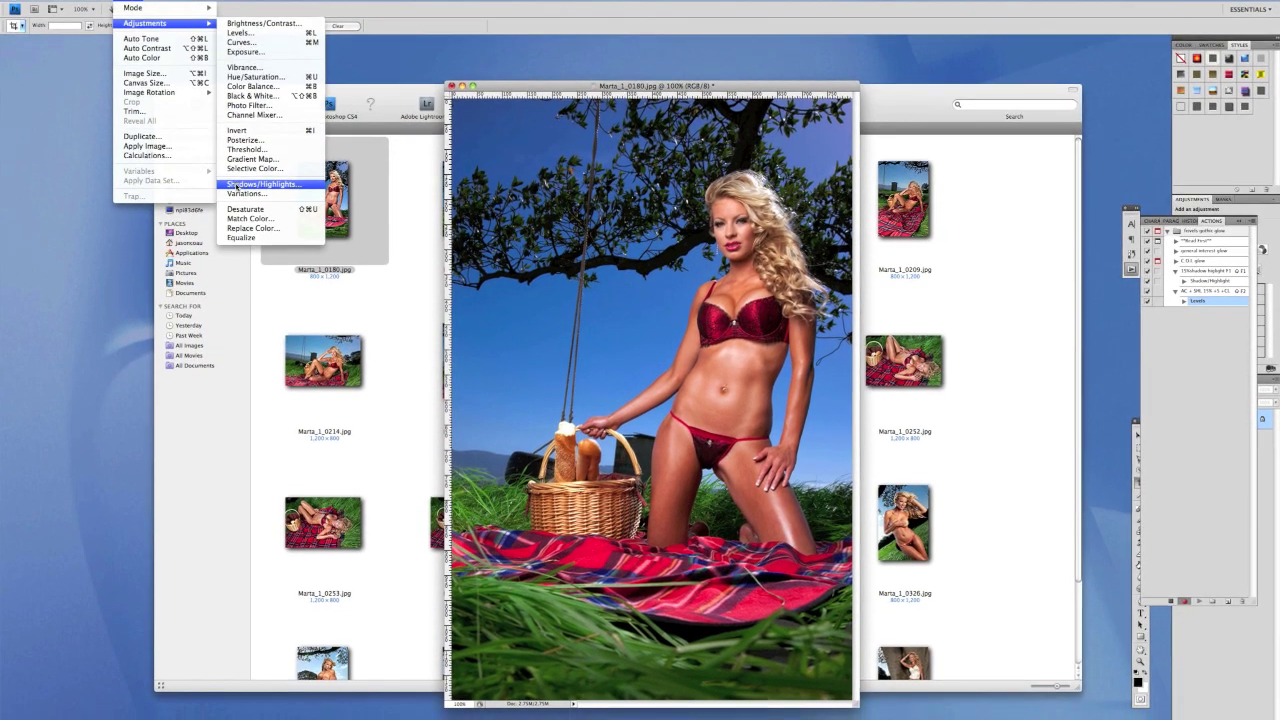
{"action": "left_click", "coordinate": [245, 197]}
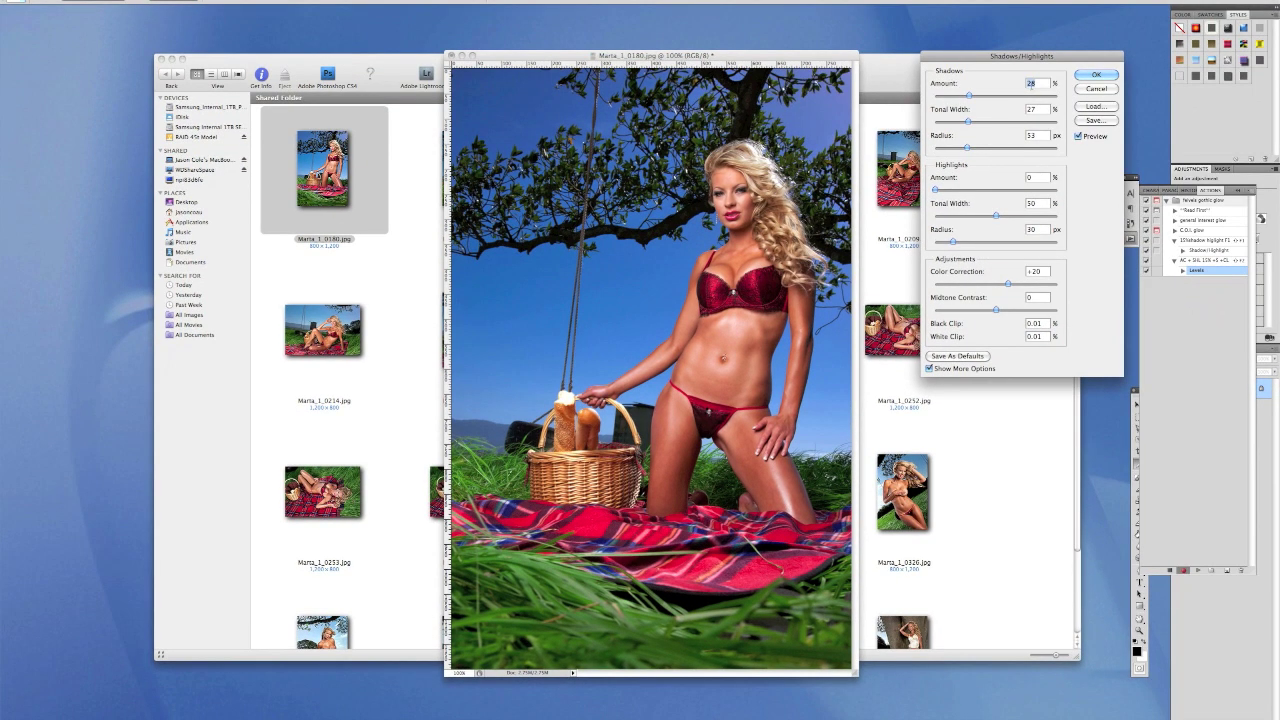
{"action": "type", "text": "25"}
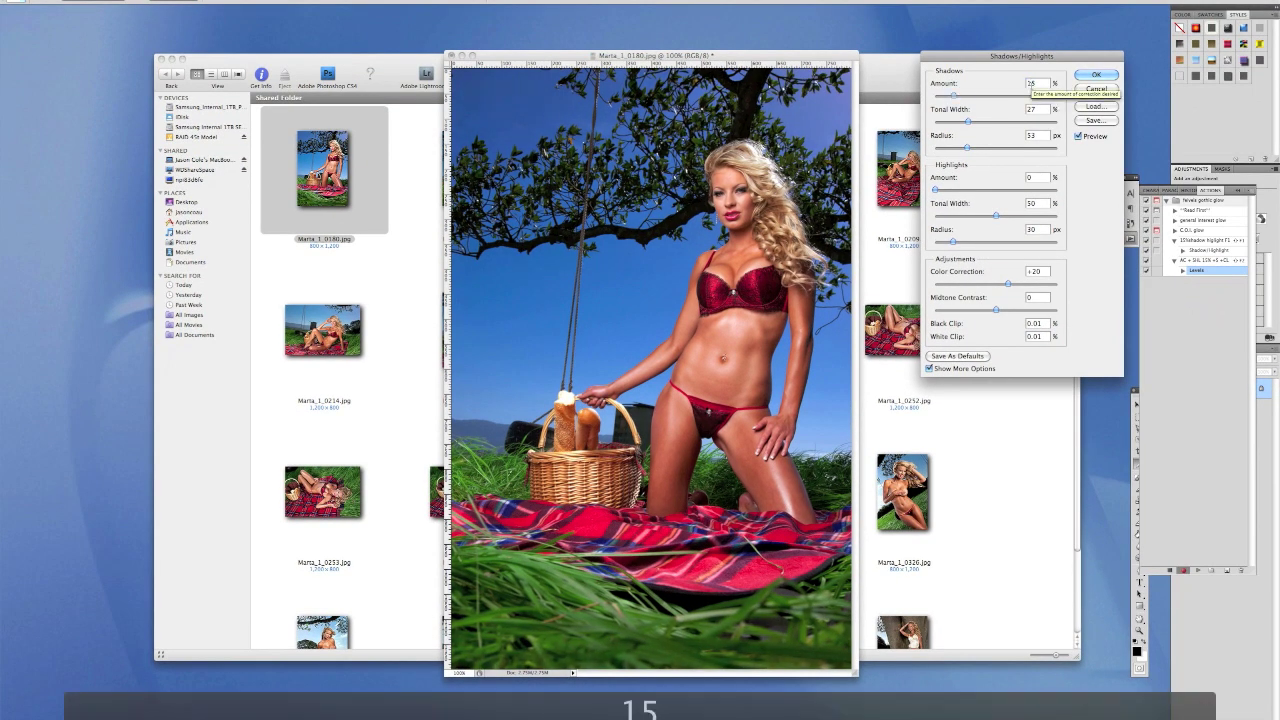
{"action": "key", "text": "Tab"}
{"action": "type", "text": "15"}
{"action": "key", "text": "Tab"}
{"action": "type", "text": "39"}
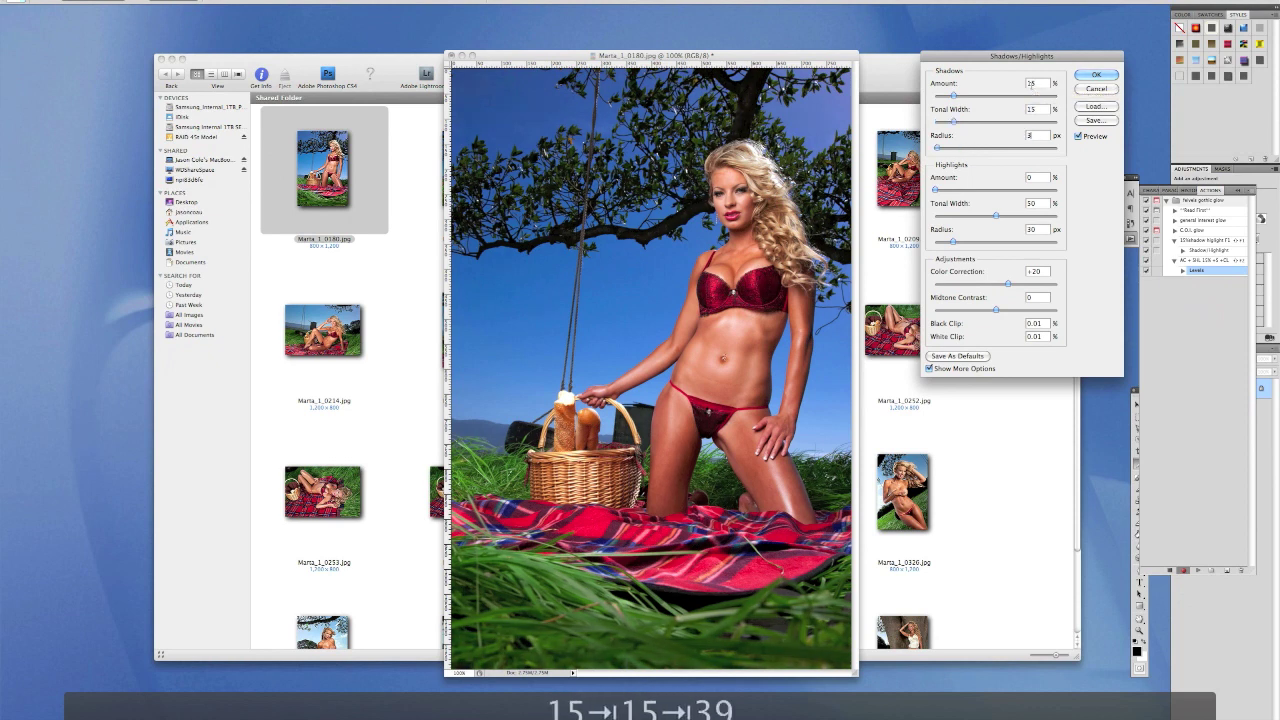
{"action": "key", "text": "BackSpace"}
{"action": "type", "text": "0"}
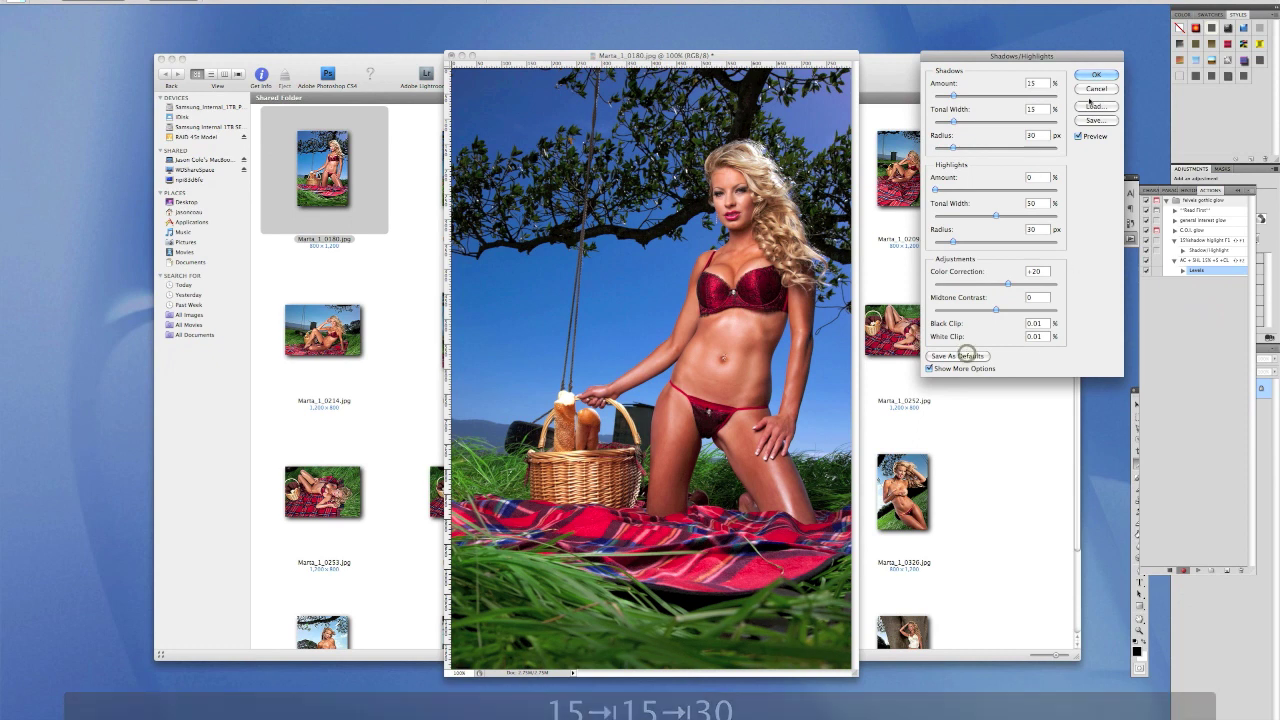
{"action": "key", "text": "Return"}
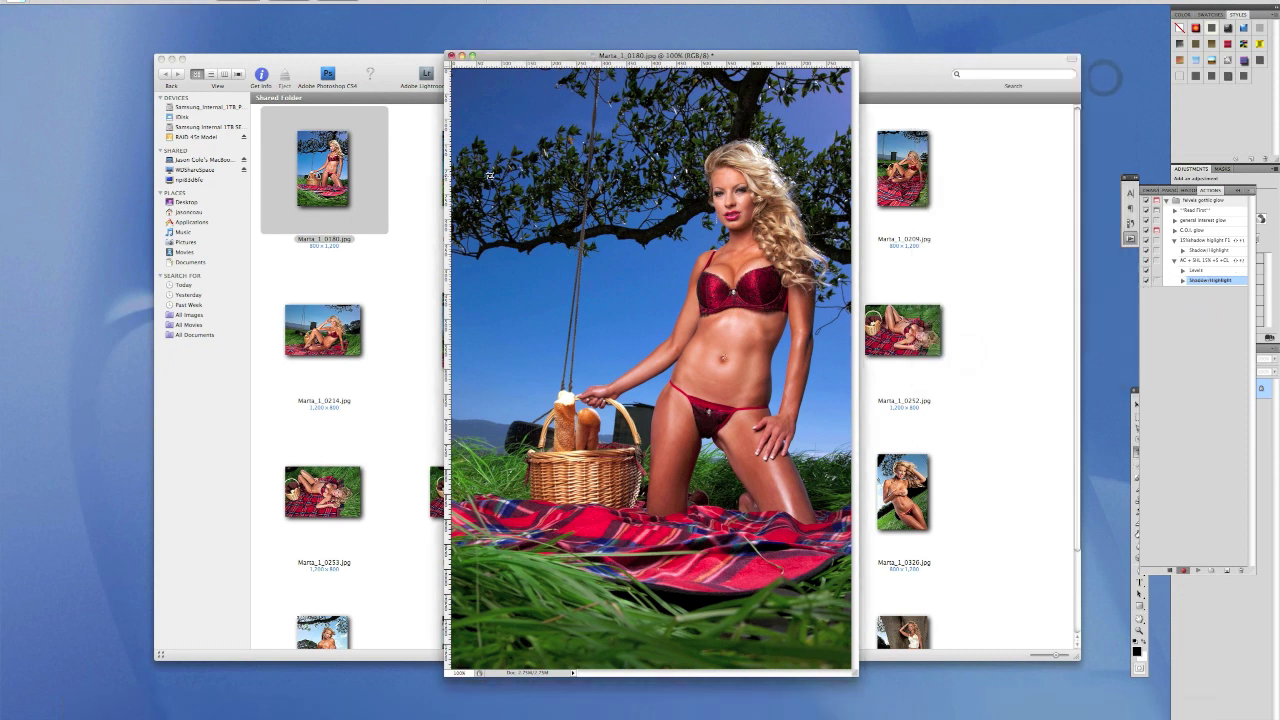
- Save over Marta_1_0180.jpg as a quality-12 JPEG, then close the document
{"action": "left_click", "coordinate": [86, 1]}
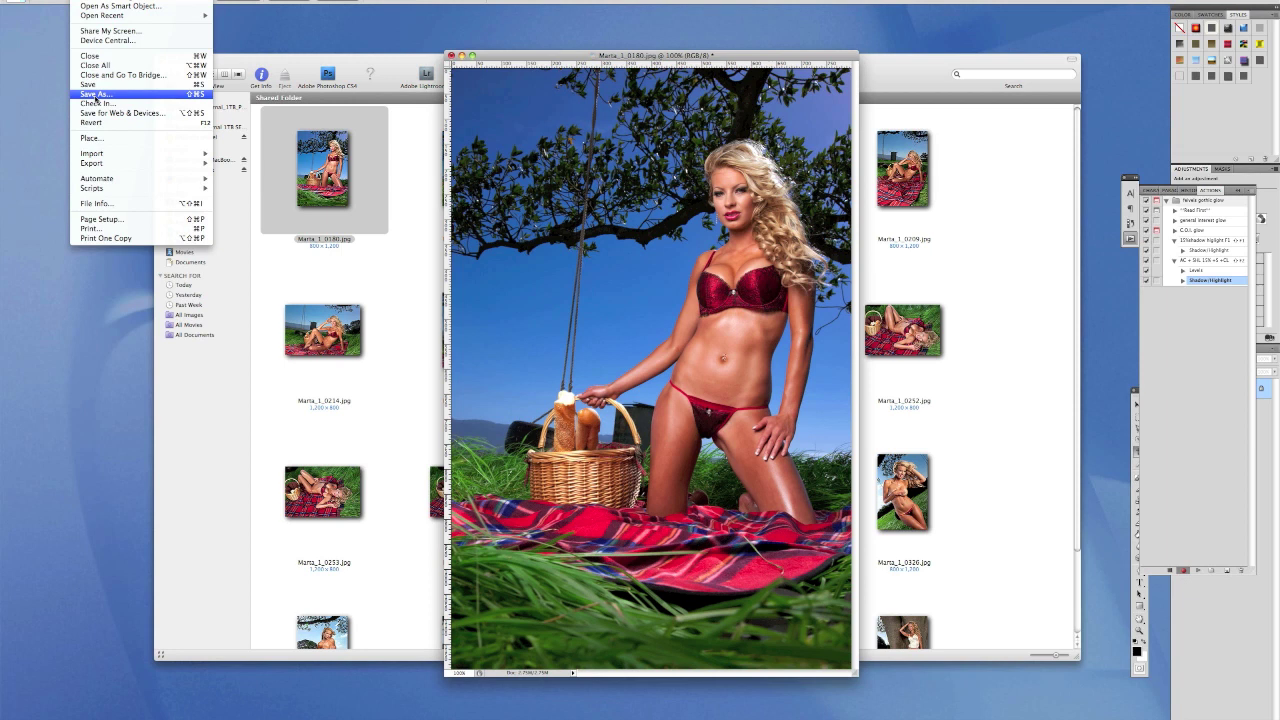
{"action": "left_click", "coordinate": [94, 94]}
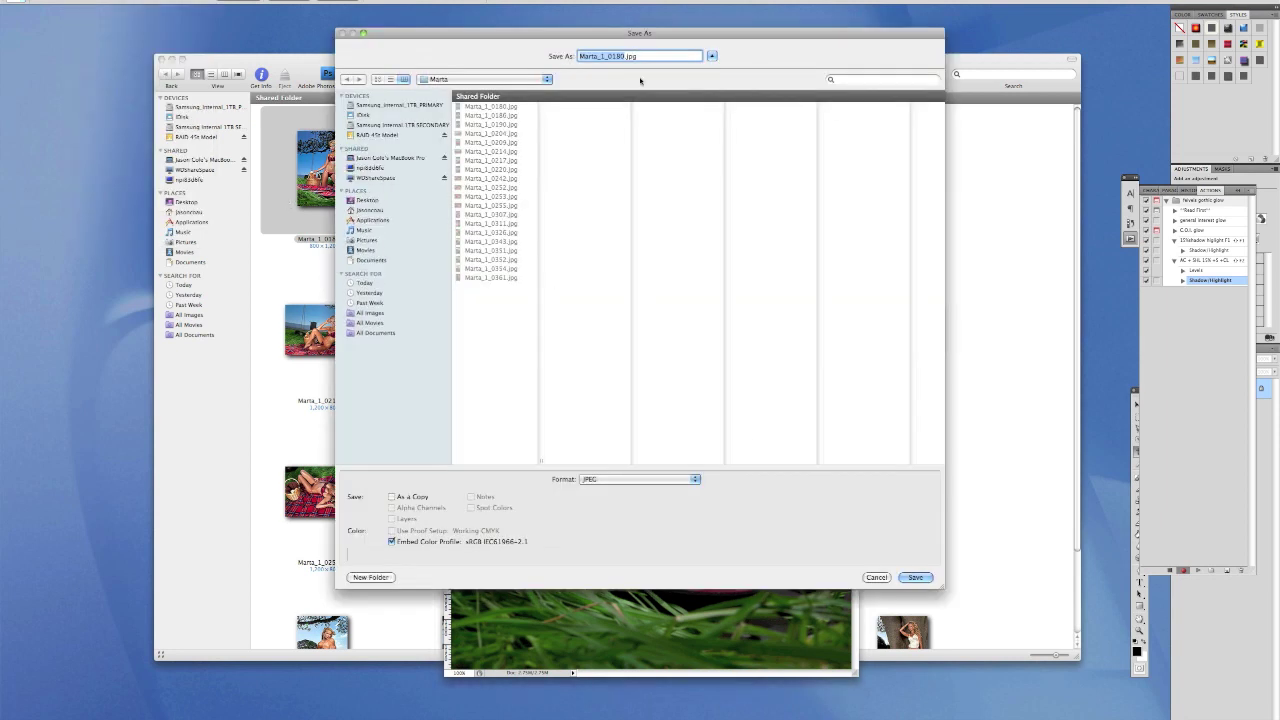
{"action": "left_click", "coordinate": [910, 577]}
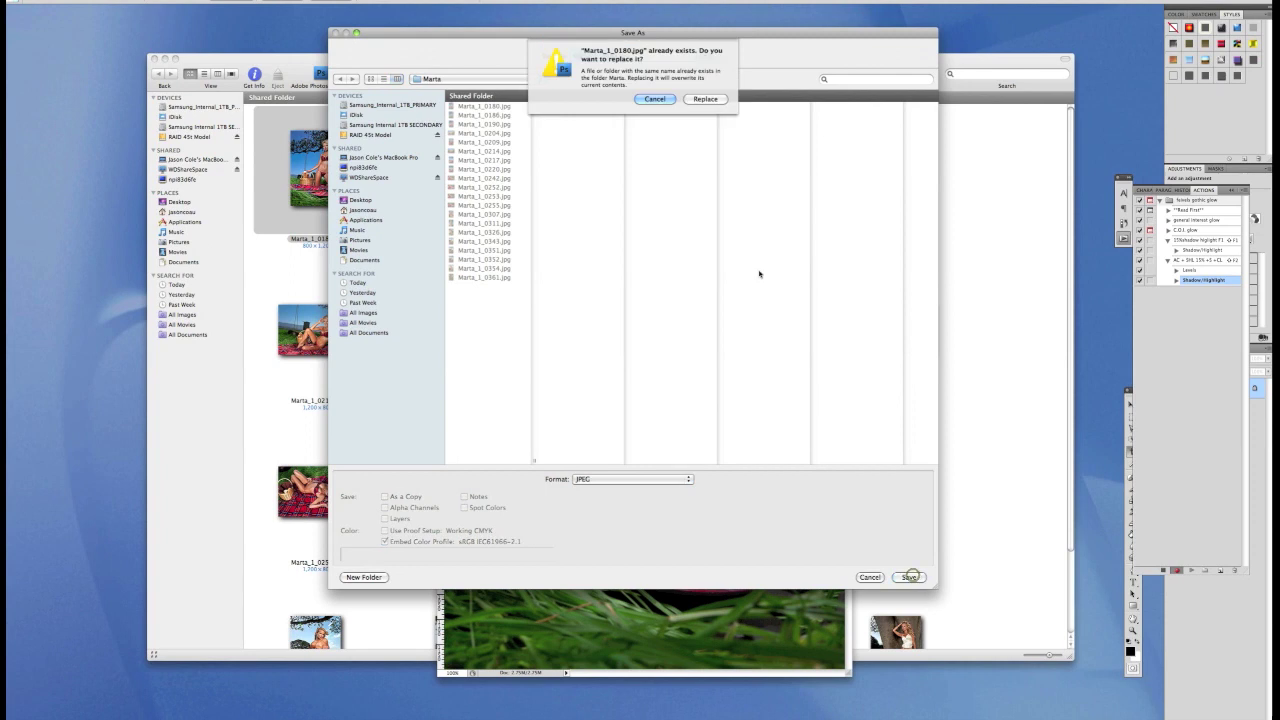
{"action": "left_click", "coordinate": [716, 100]}
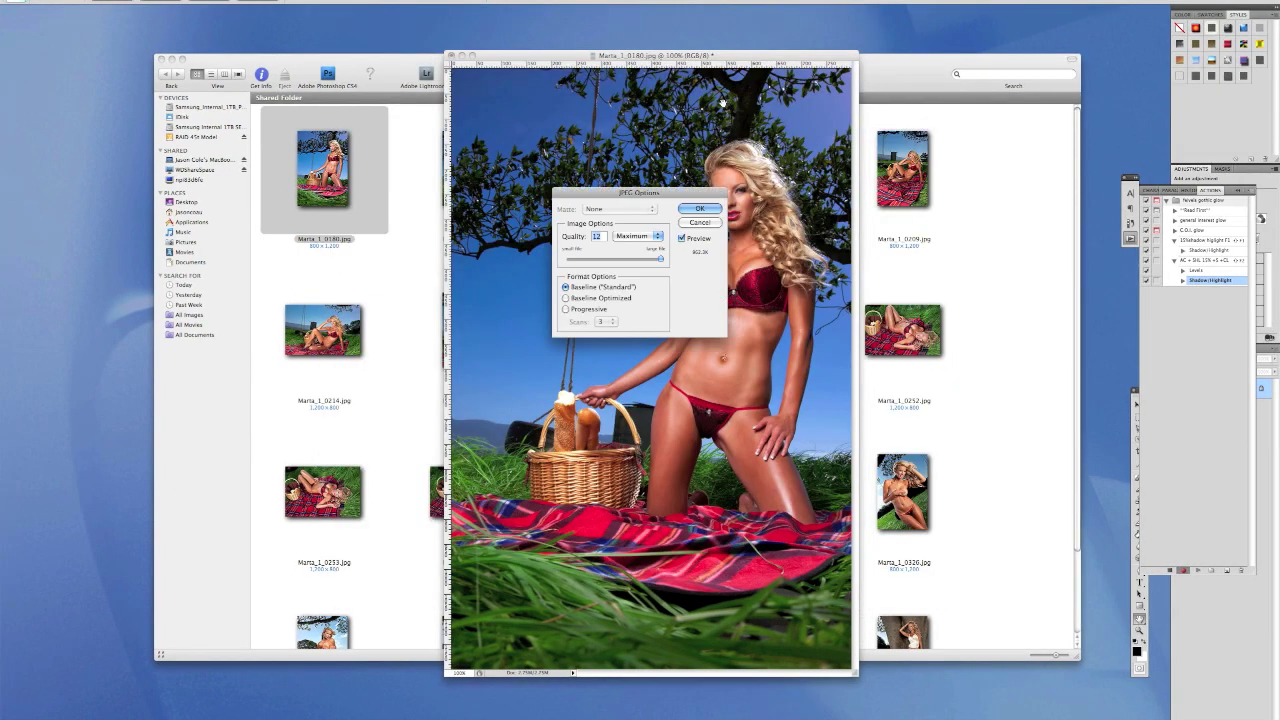
{"action": "left_click", "coordinate": [702, 208]}
{"action": "left_click", "coordinate": [88, 0]}
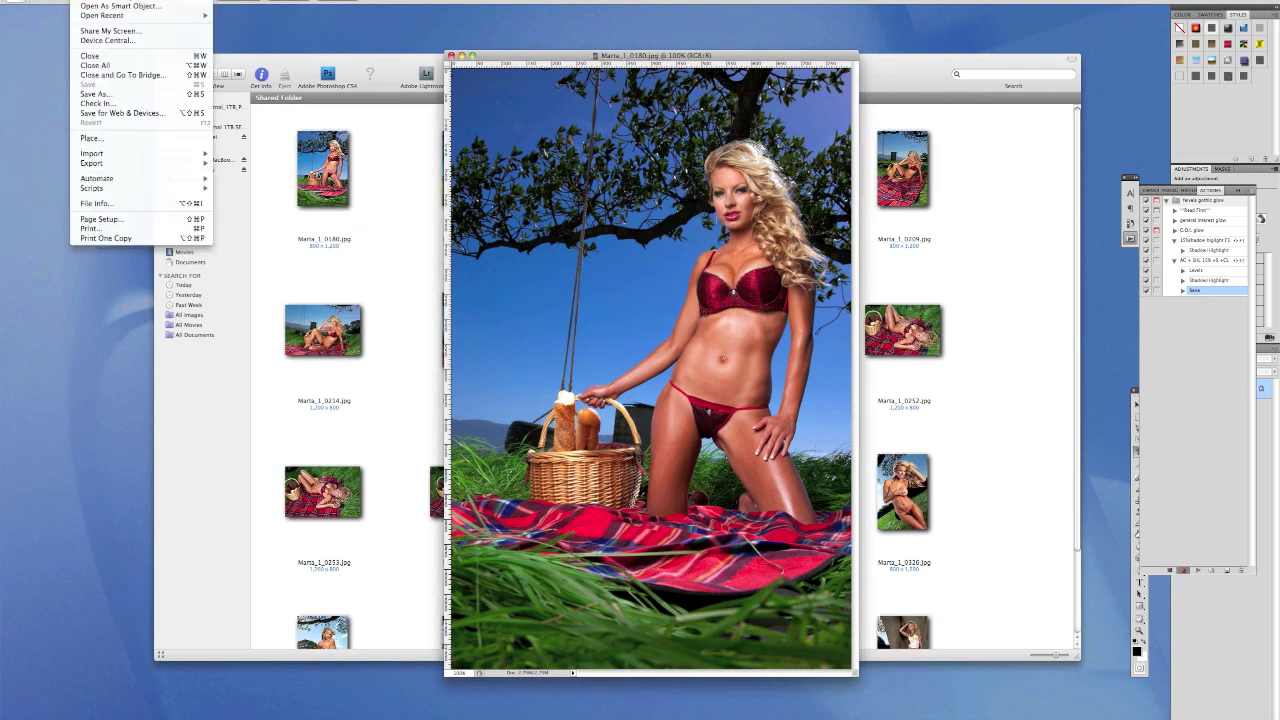
{"action": "left_click", "coordinate": [90, 57]}
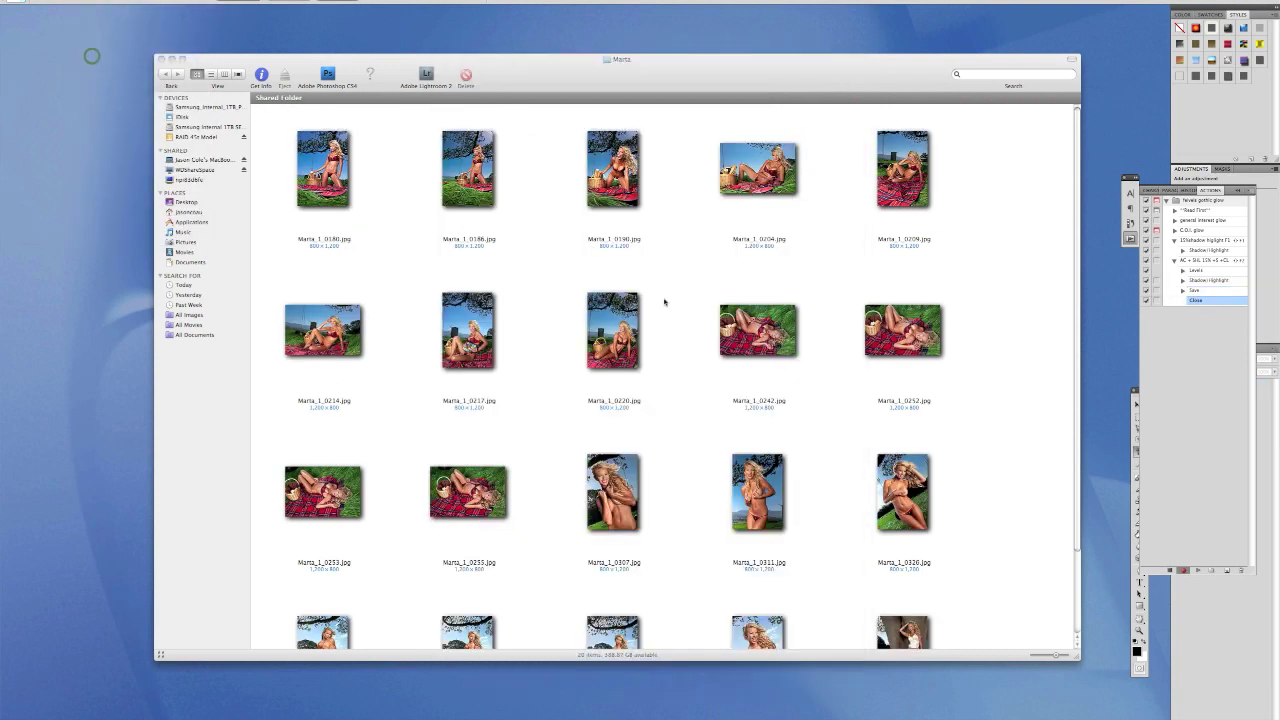
- Stop recording, select the new action, and move Marta_1_0180.jpg from the Marta folder onto the desktop
{"action": "left_click", "coordinate": [1169, 570]}
{"action": "left_click", "coordinate": [1207, 260]}
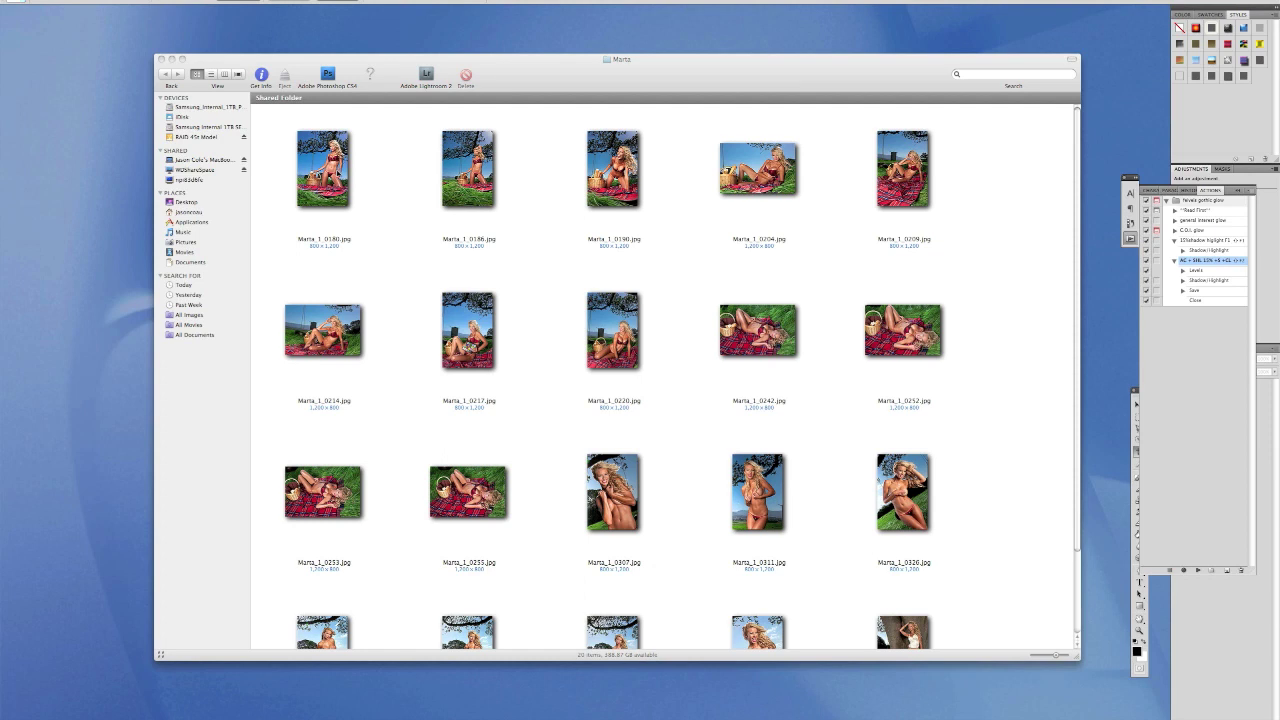
{"action": "left_click_drag", "start_coordinate": [330, 172], "coordinate": [110, 200]}
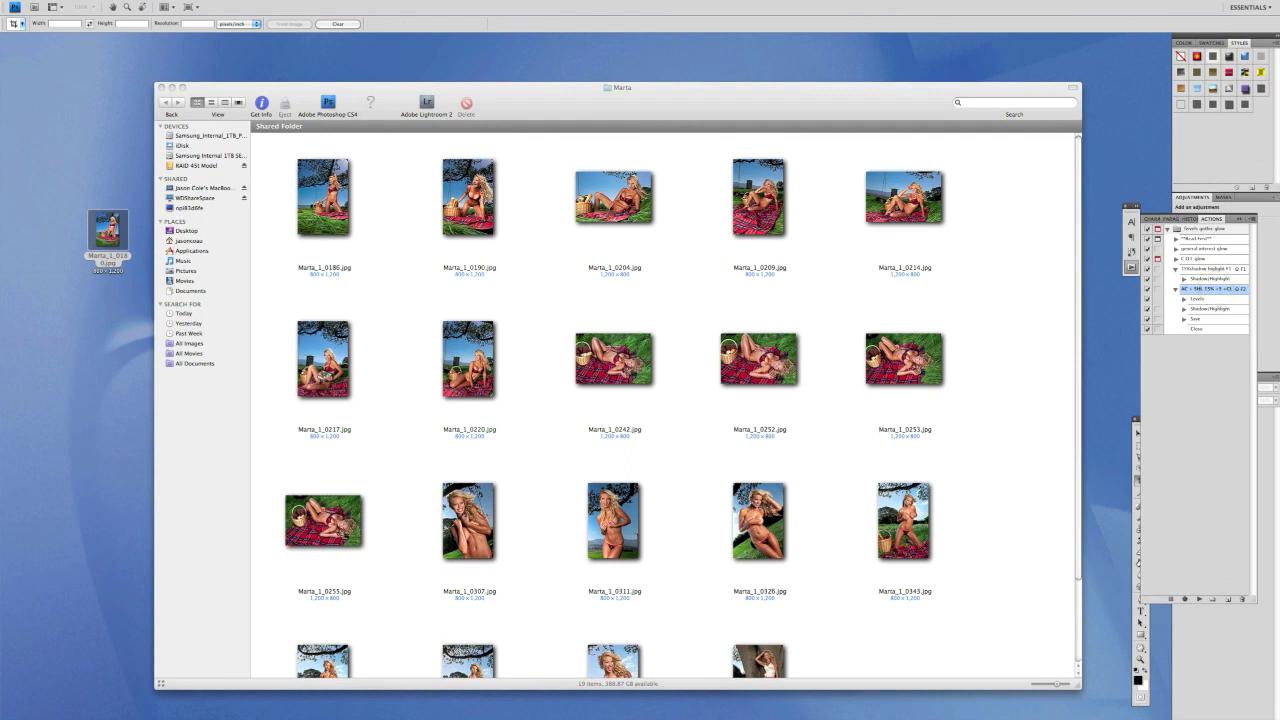
- In File > Automate > Batch, set the source folder to Desktop/Marta for the new action
{"action": "left_click", "coordinate": [88, 1]}
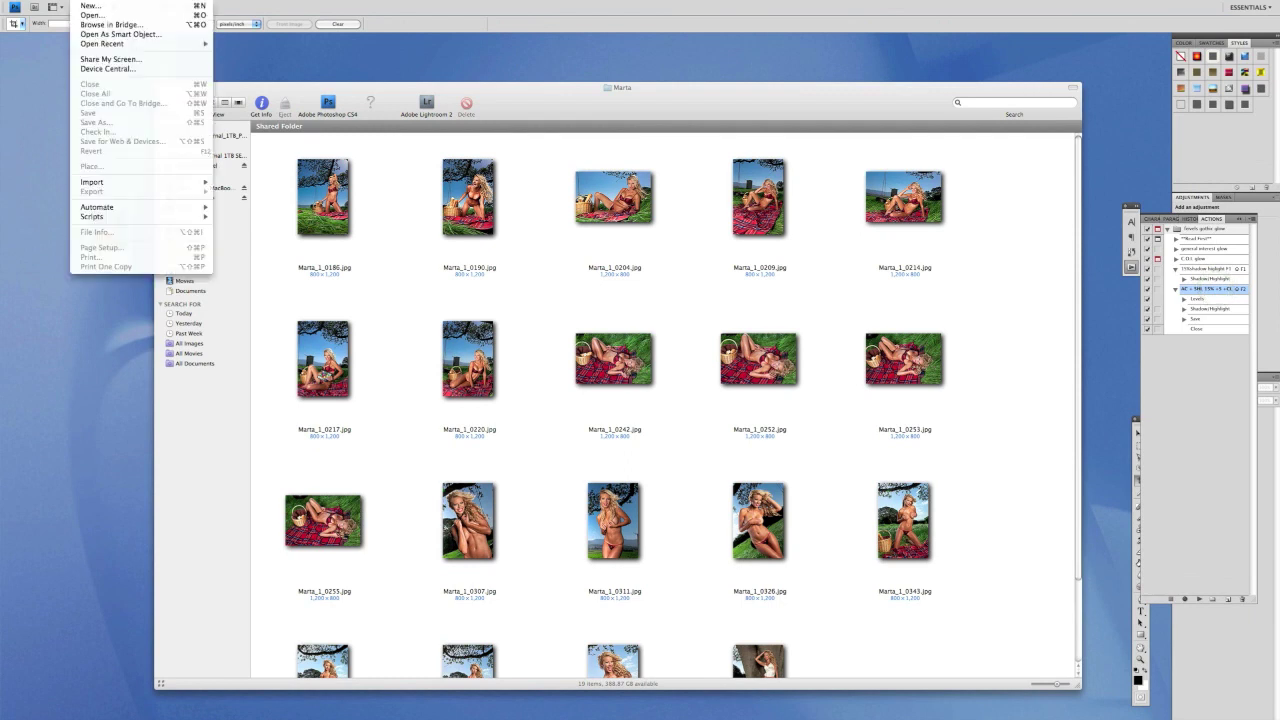
{"action": "mouse_move", "coordinate": [103, 204]}
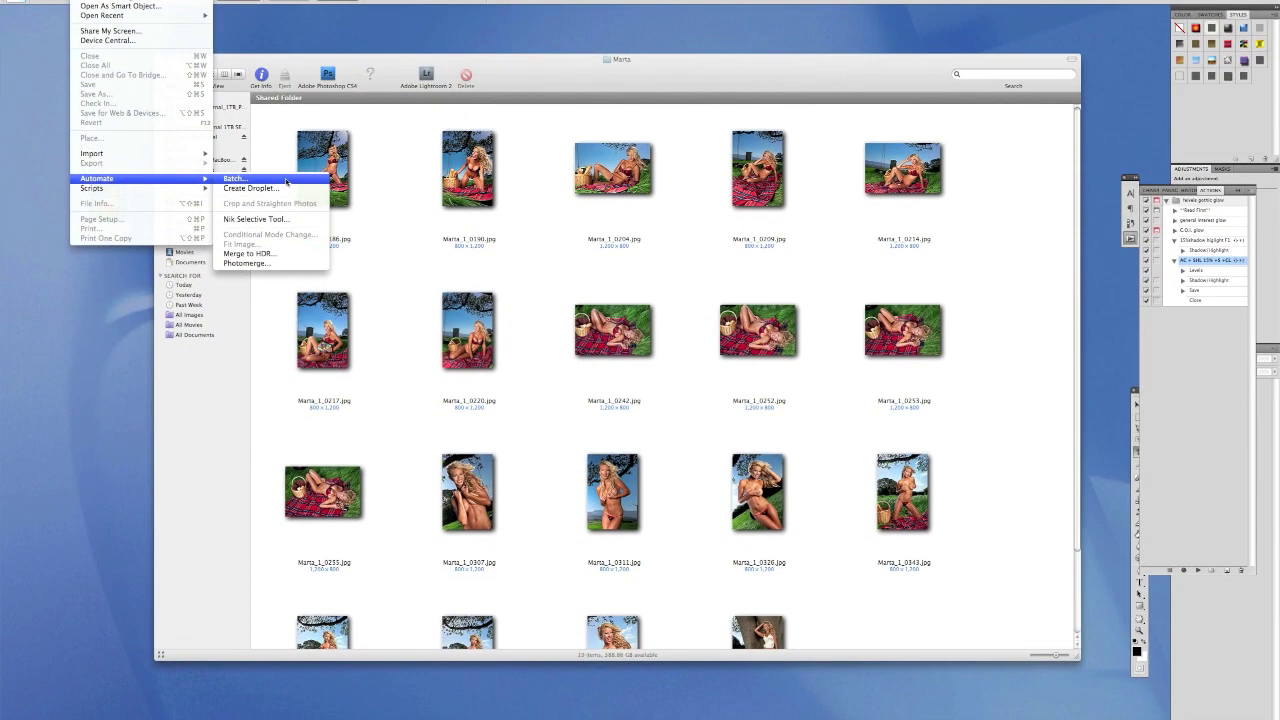
{"action": "left_click", "coordinate": [286, 181]}
{"action": "left_click", "coordinate": [278, 191]}
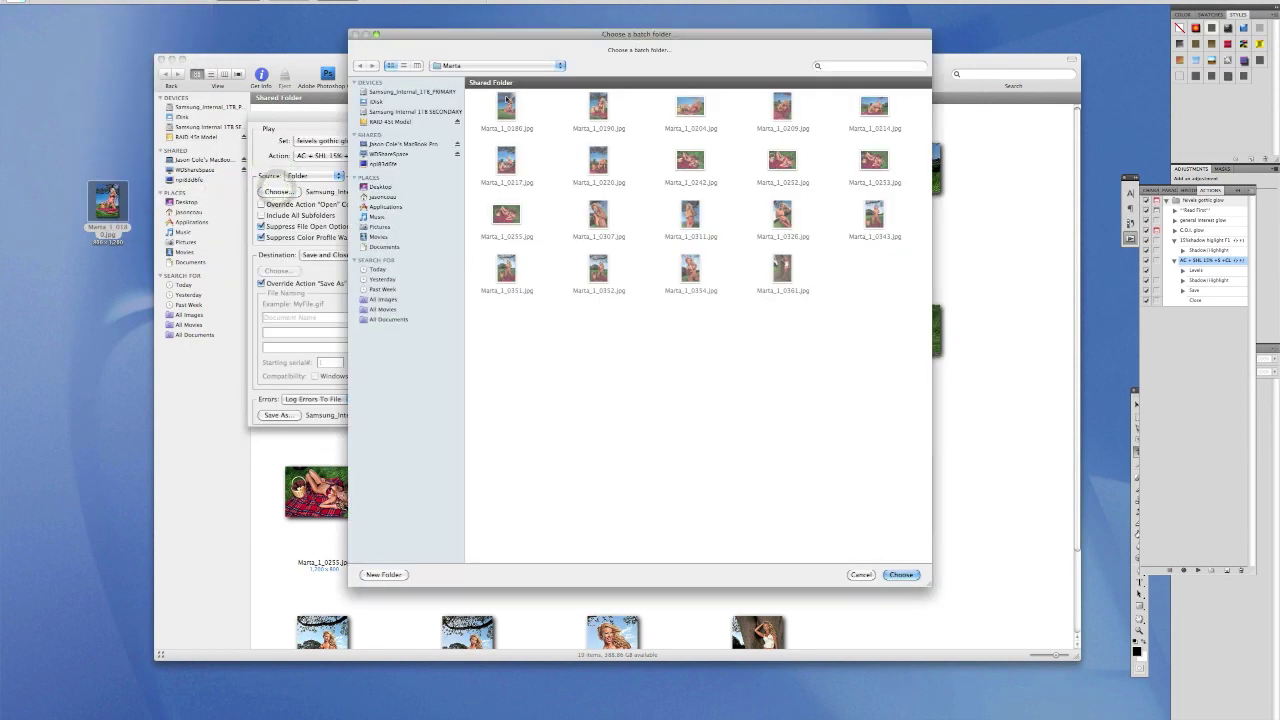
{"action": "left_click", "coordinate": [505, 66]}
{"action": "left_click", "coordinate": [505, 78]}
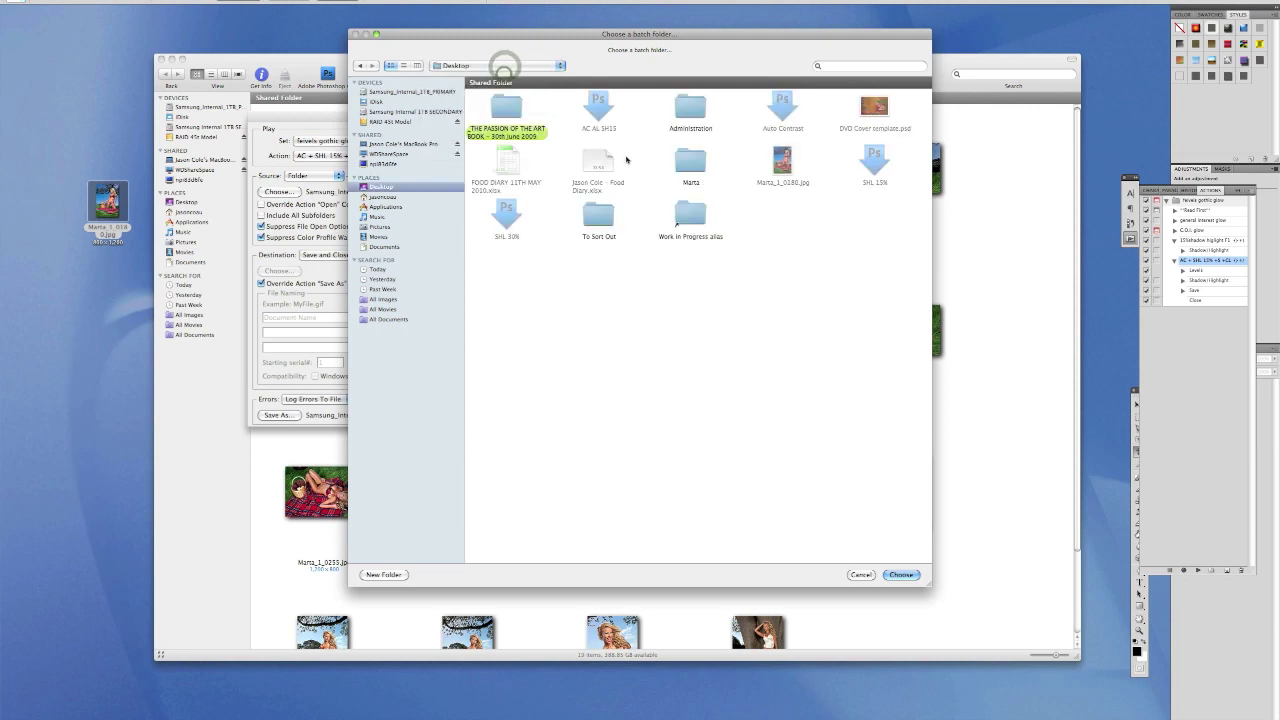
{"action": "double_click", "coordinate": [692, 160]}
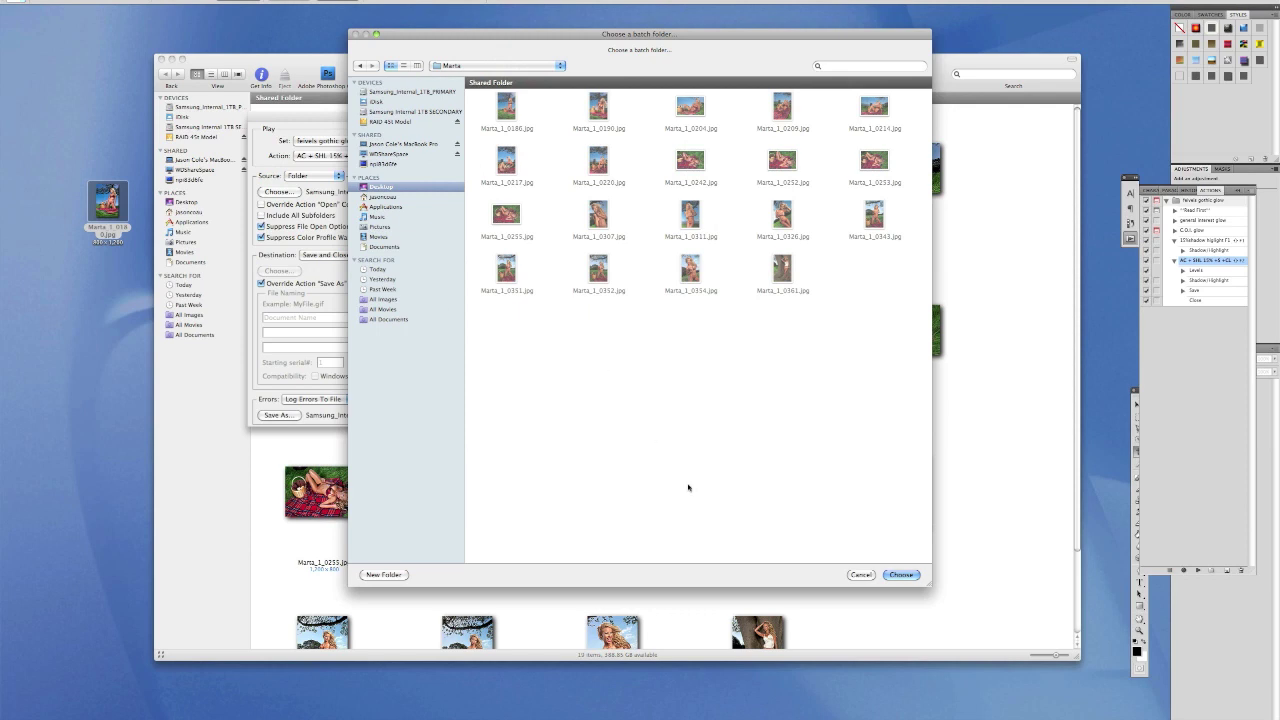
{"action": "left_click", "coordinate": [901, 574]}
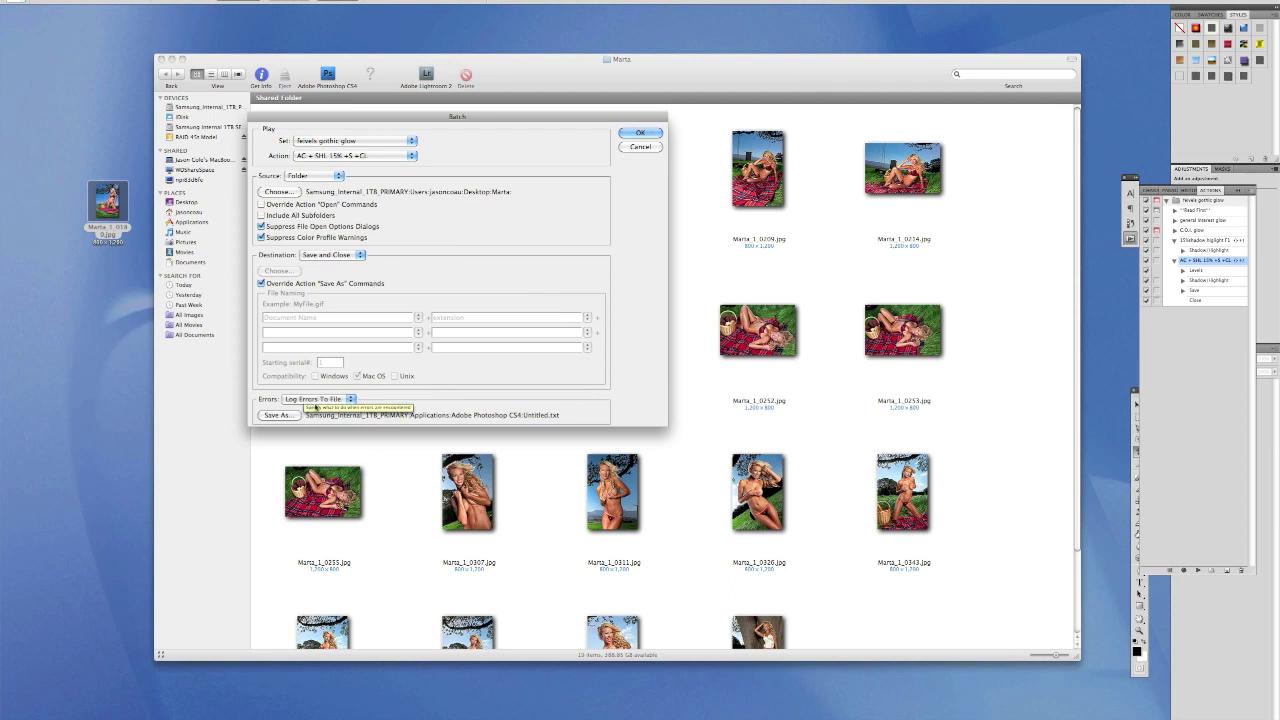
- Keep Errors on Log Errors To File and run the batch over the Marta folder
{"action": "left_click", "coordinate": [318, 405]}
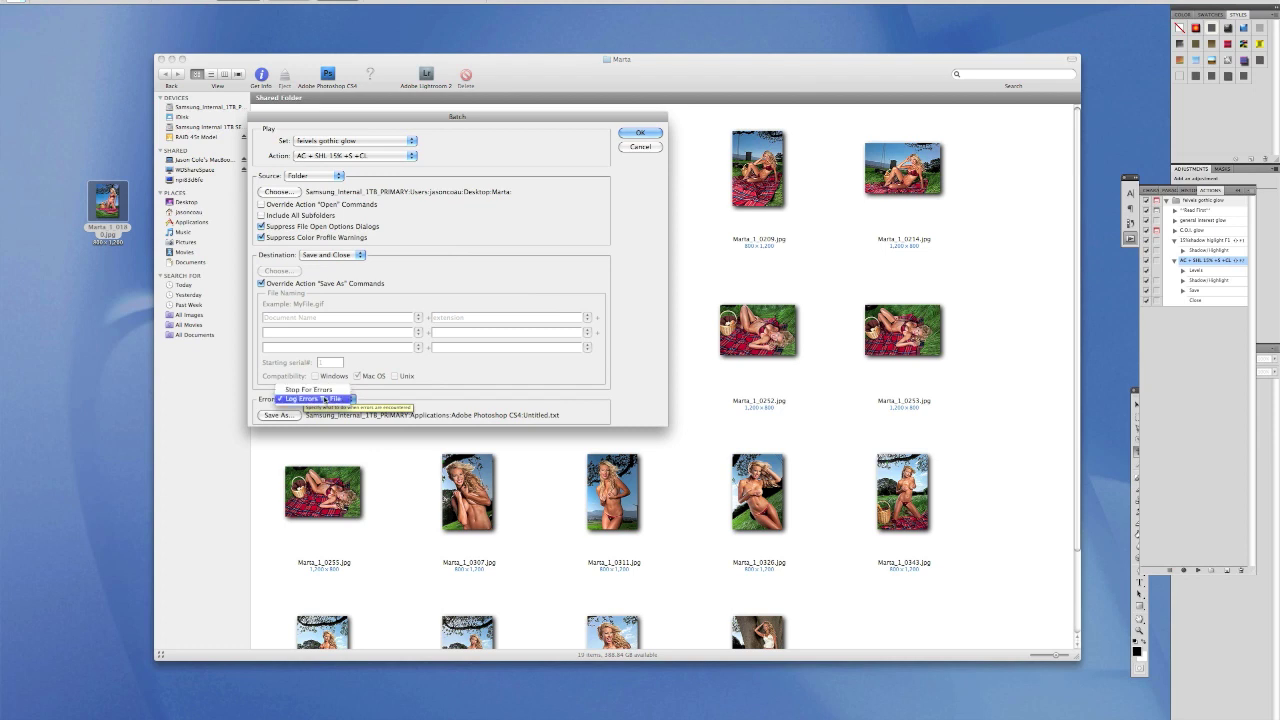
{"action": "left_click", "coordinate": [338, 400]}
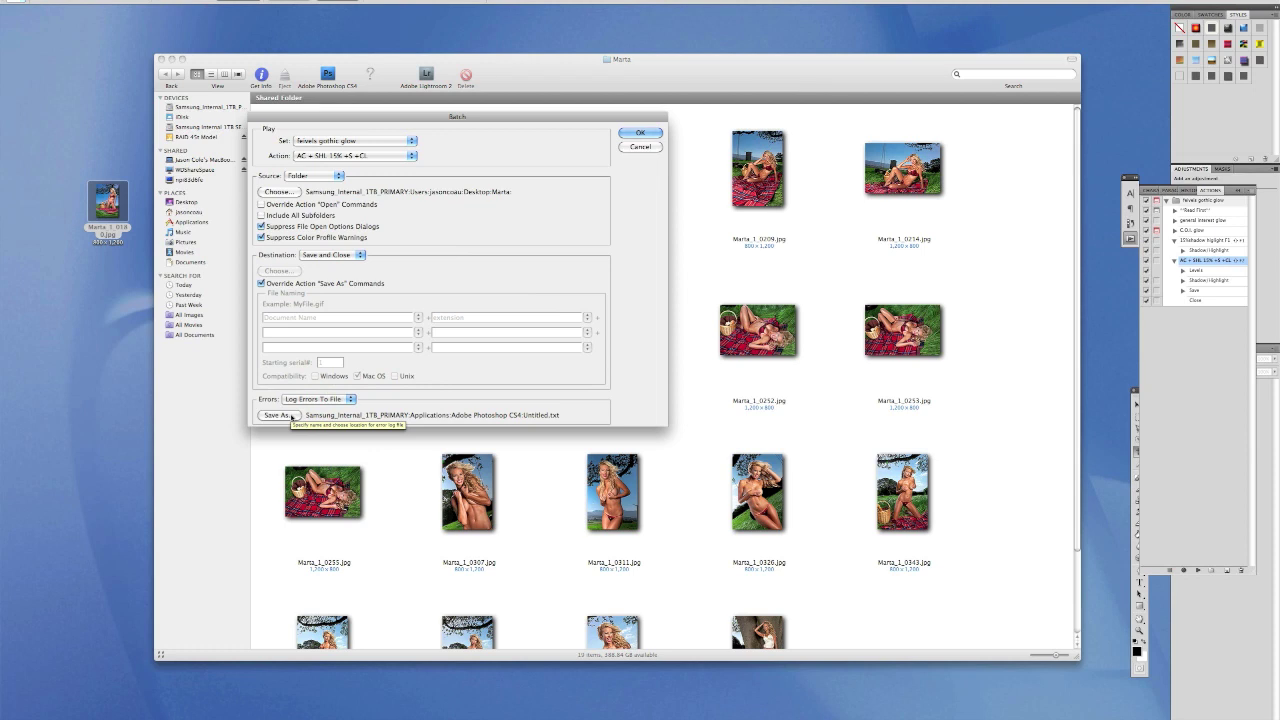
{"action": "left_click", "coordinate": [640, 132]}
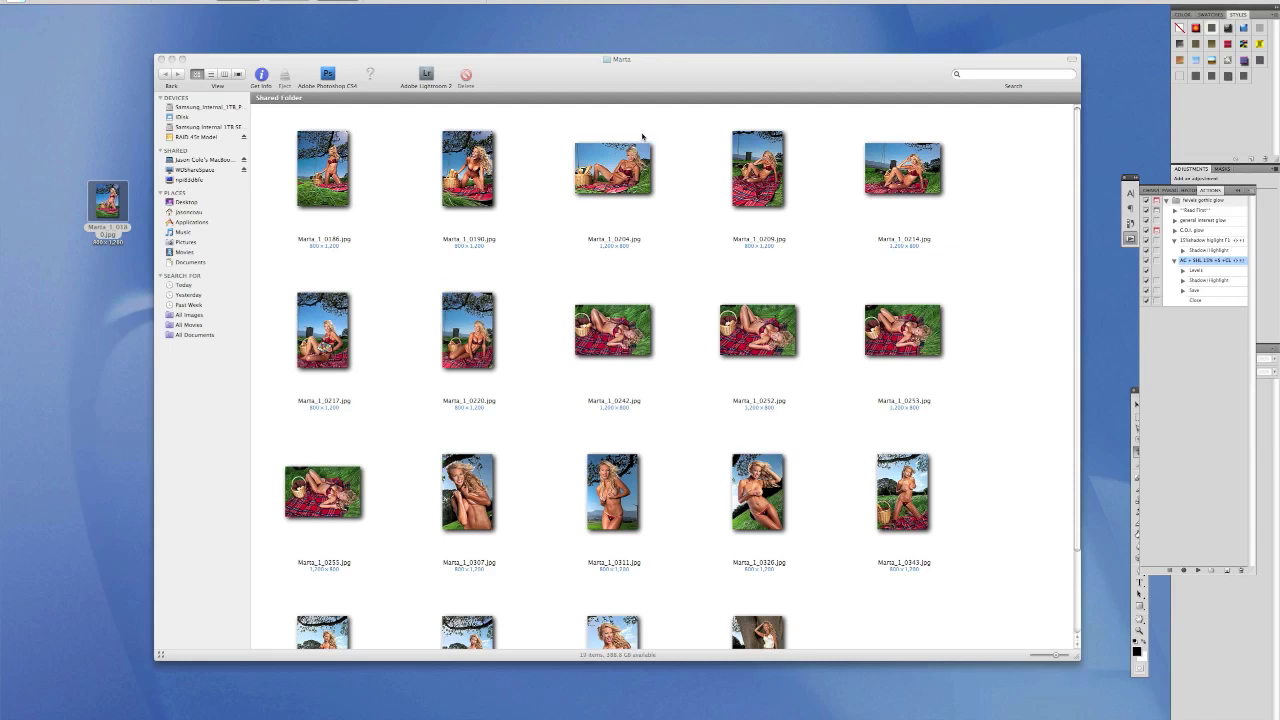
- Check the processed photos starting from Marta_1_0209.jpg, then return to Photoshop
{"action": "left_click", "coordinate": [752, 155]}
{"action": "key", "text": "Right"}
{"action": "key", "text": "Left"}
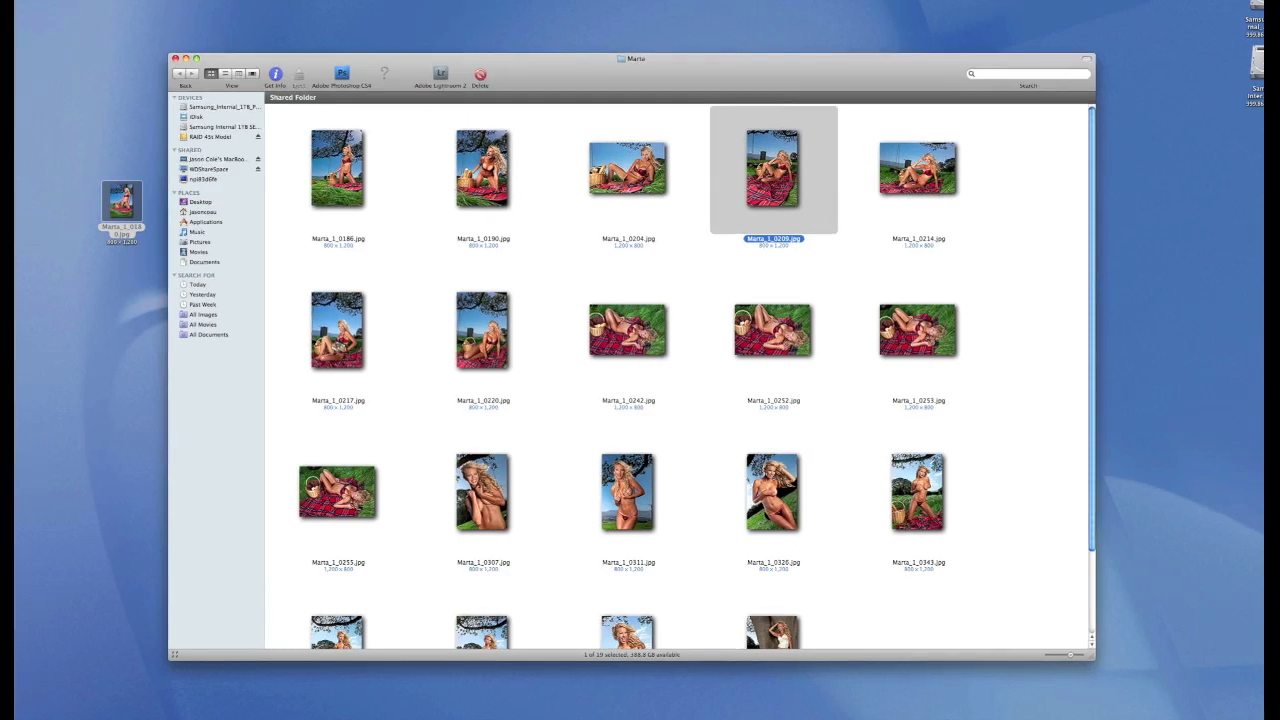
{"action": "left_click", "coordinate": [400, 703]}
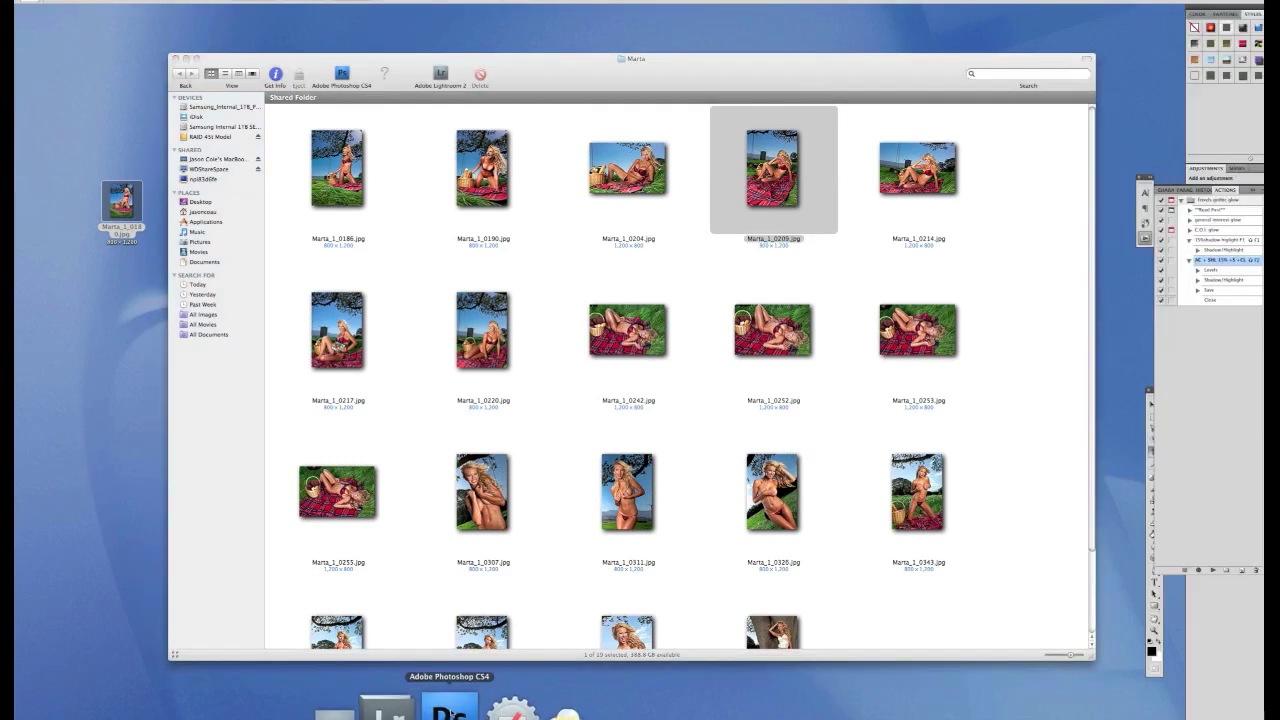